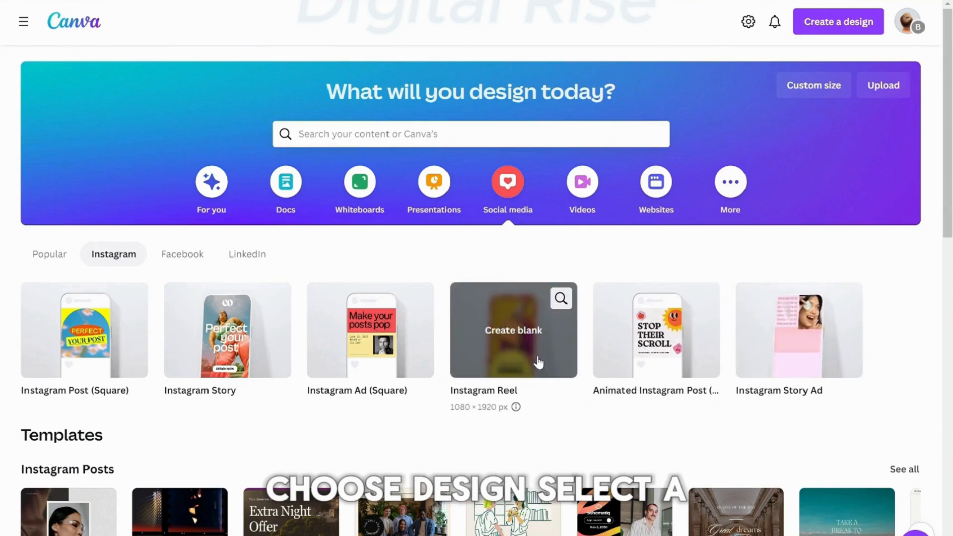
Step: Create a blank Instagram Reel design and search its templates for "barber"
{"action": "left_click", "coordinate": [534, 359]}
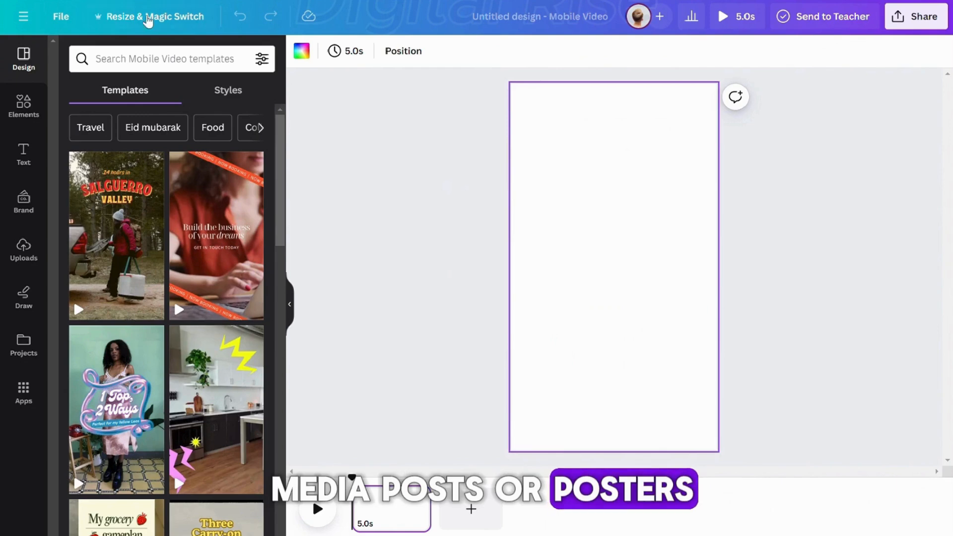
{"action": "left_click", "coordinate": [157, 59]}
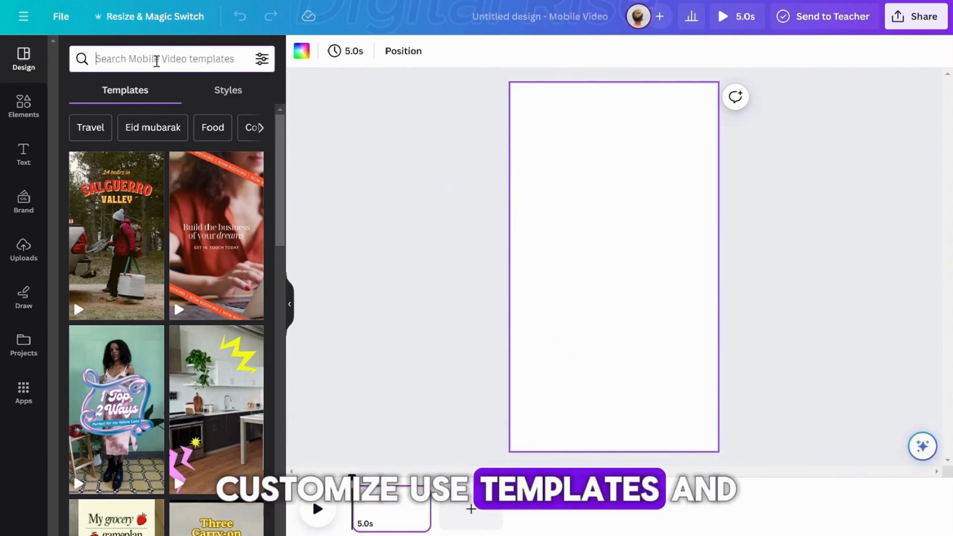
{"action": "type", "text": "barber"}
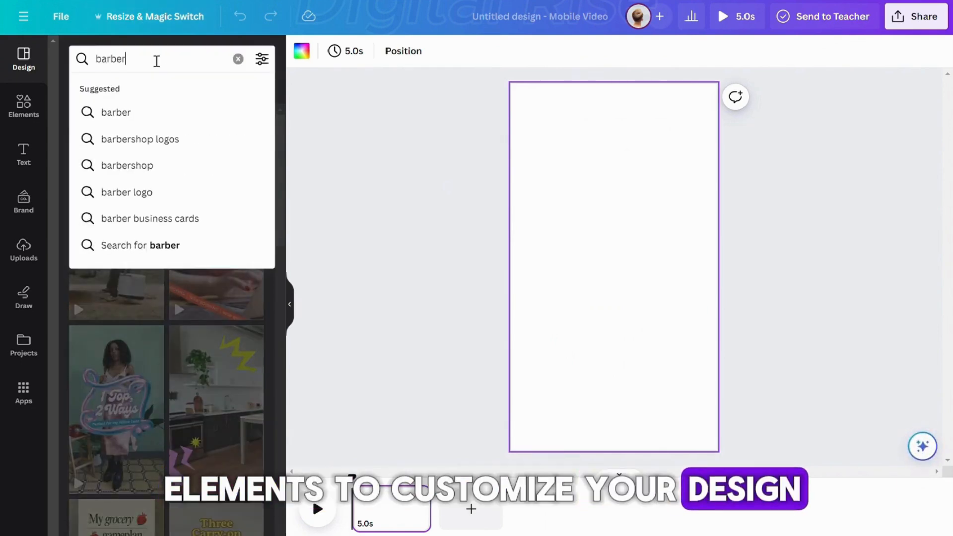
{"action": "left_click", "coordinate": [150, 115]}
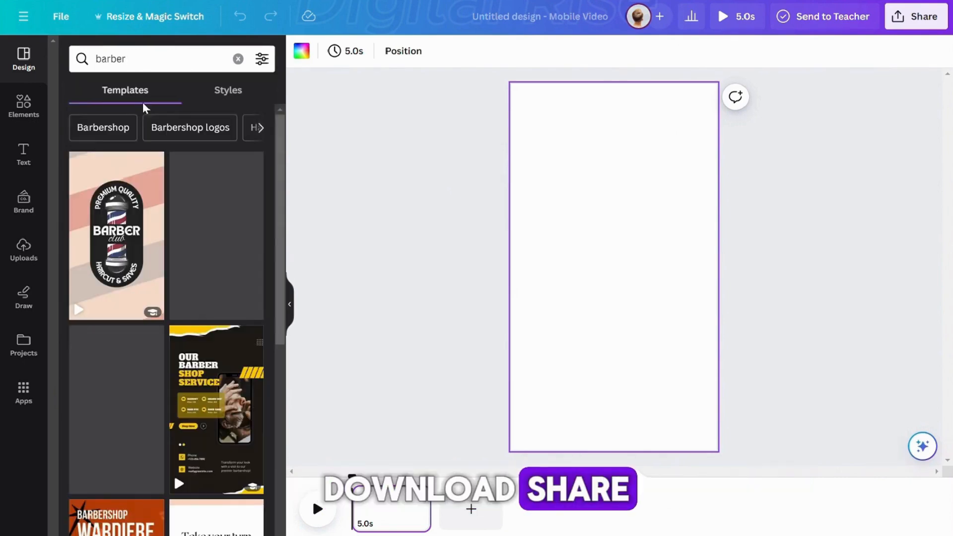
{"action": "scroll", "coordinate": [193, 331], "scroll_direction": "down", "scroll_amount": 3}
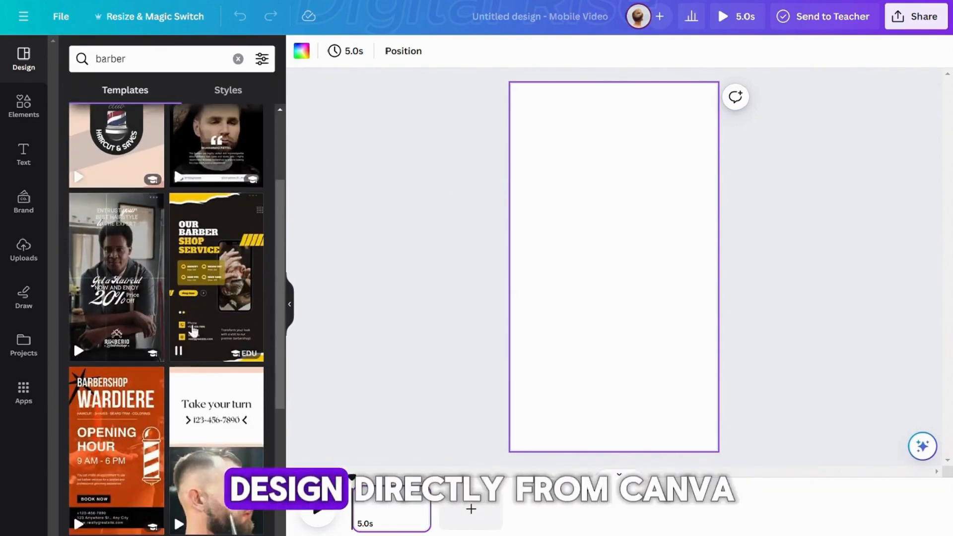
{"action": "scroll", "coordinate": [193, 357], "scroll_direction": "down", "scroll_amount": 3}
{"action": "scroll", "coordinate": [191, 382], "scroll_direction": "up", "scroll_amount": 5}
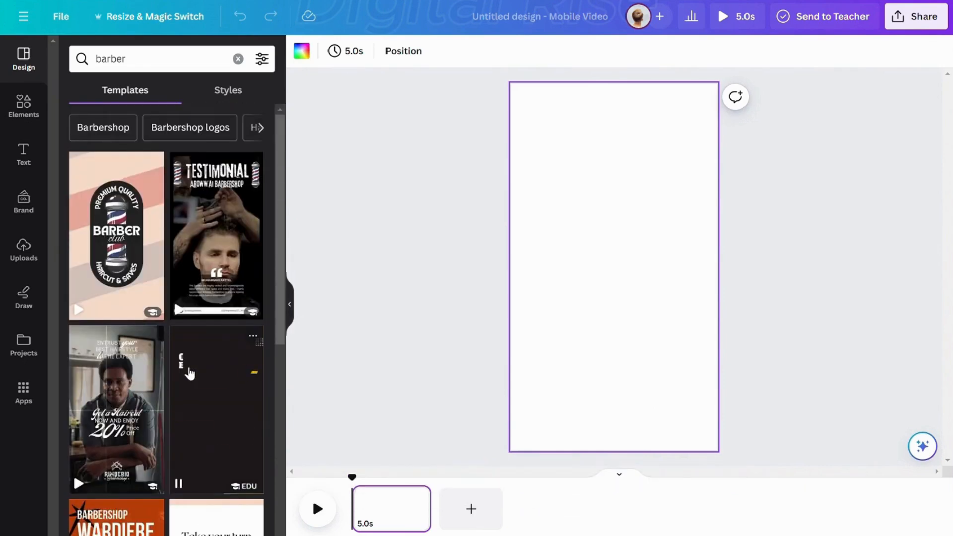
Step: Search the templates for "Barbershop logos" and apply the "We're Open" barbershop video template to the page
{"action": "left_click", "coordinate": [180, 128]}
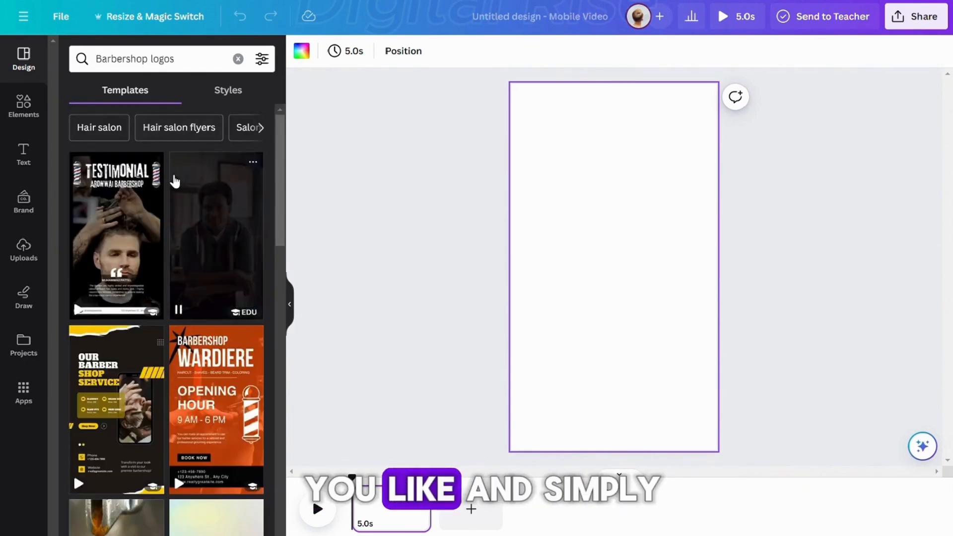
{"action": "scroll", "coordinate": [194, 308], "scroll_direction": "down", "scroll_amount": 3}
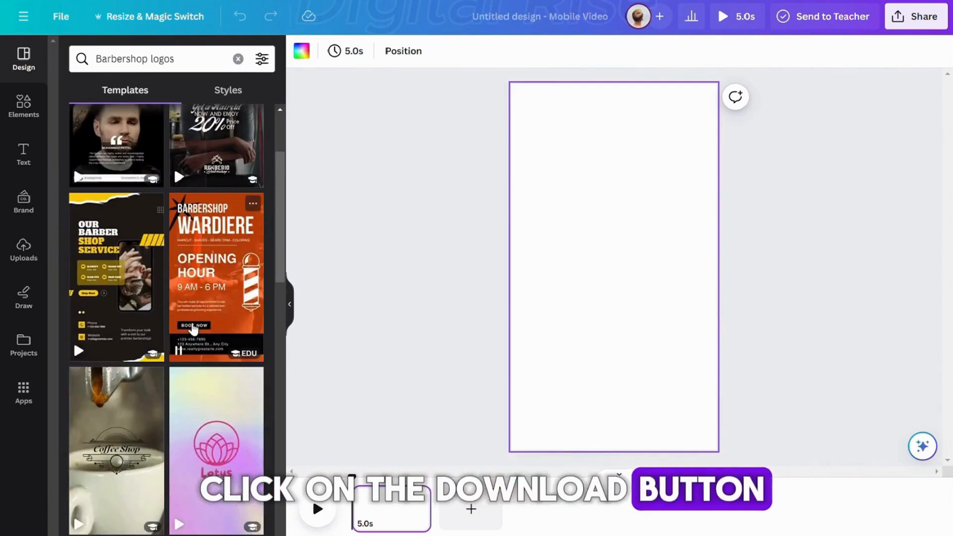
{"action": "scroll", "coordinate": [193, 329], "scroll_direction": "down", "scroll_amount": 4}
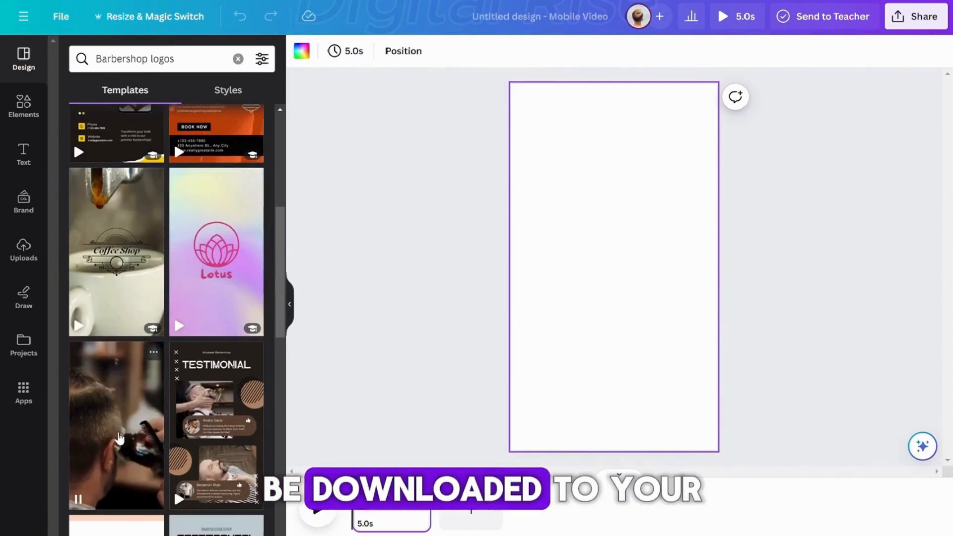
{"action": "left_click", "coordinate": [120, 437]}
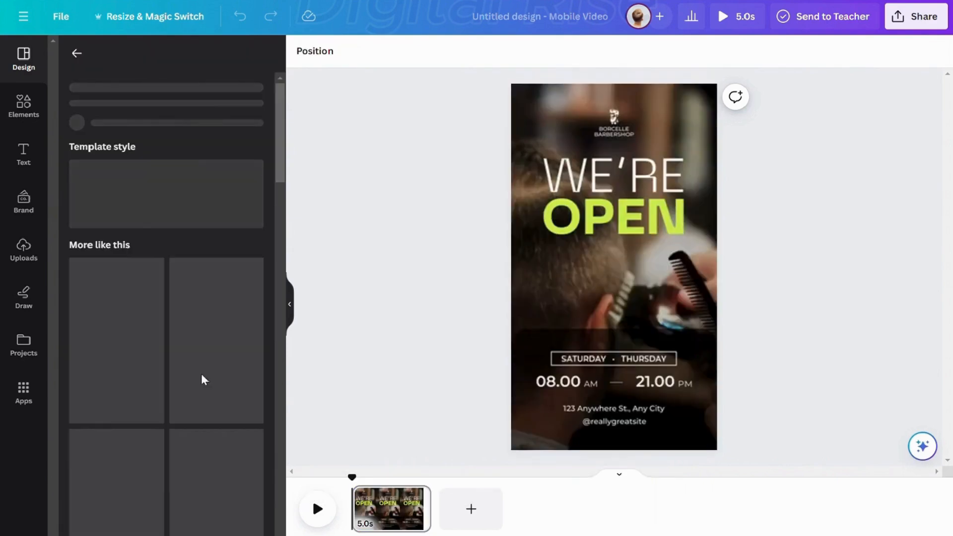
{"action": "left_click", "coordinate": [654, 221]}
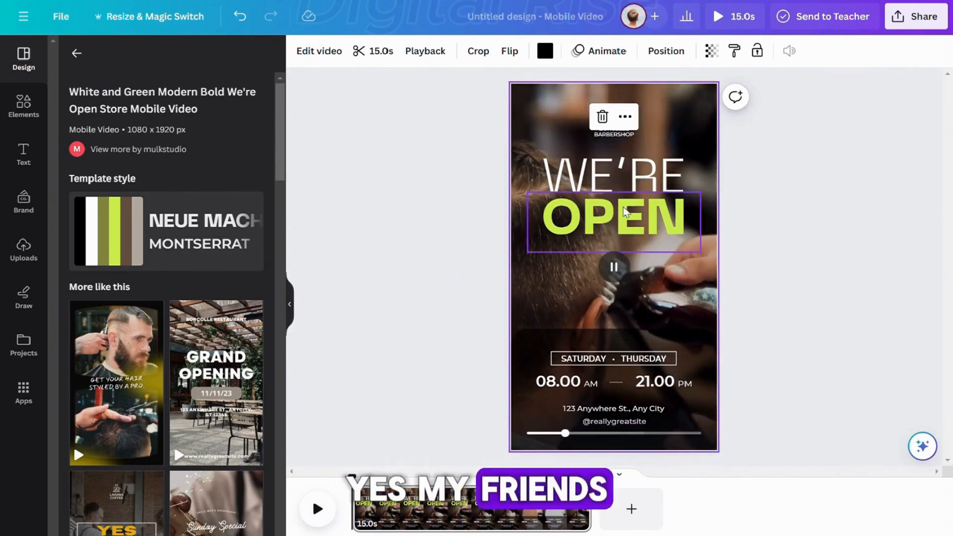
{"action": "left_click", "coordinate": [626, 182]}
{"action": "key", "text": "Delete"}
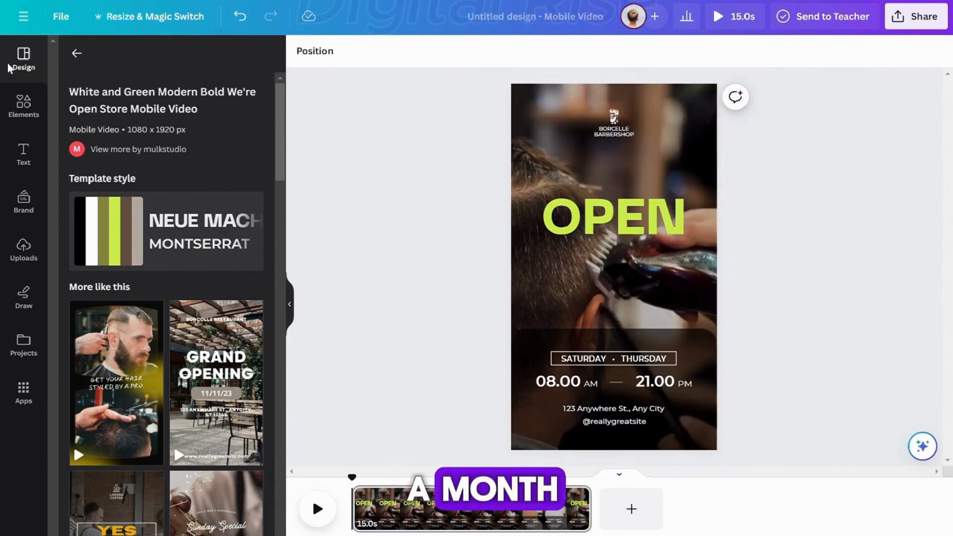
{"action": "left_click", "coordinate": [240, 17]}
Step: Replace the "WE'RE" heading text with "OPENING"
{"action": "left_click", "coordinate": [624, 197]}
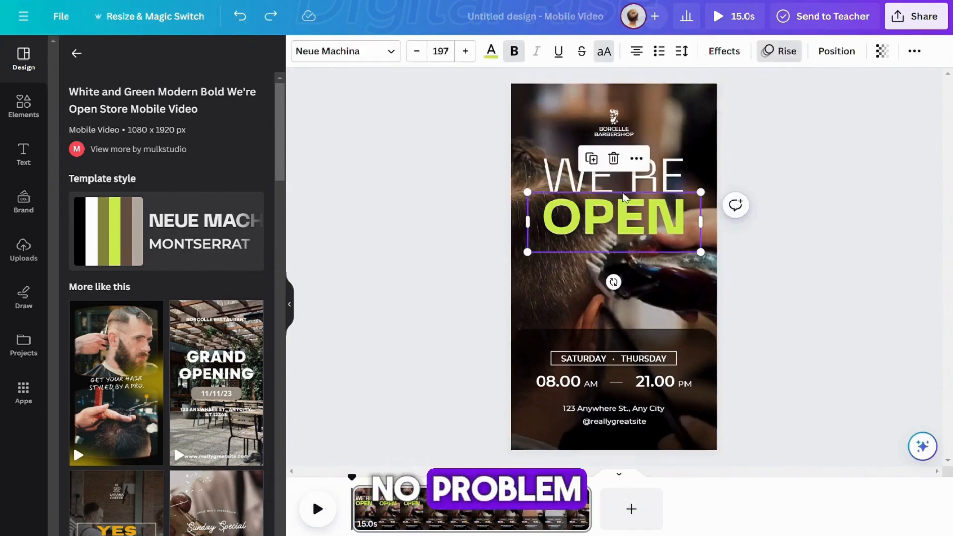
{"action": "left_click", "coordinate": [660, 183]}
{"action": "double_click", "coordinate": [661, 184]}
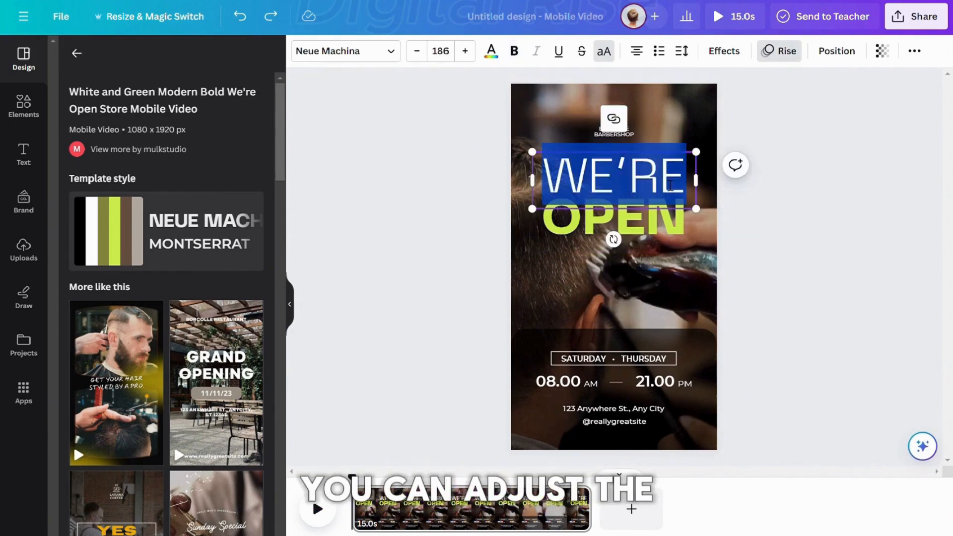
{"action": "type", "text": "OP"}
{"action": "type", "text": "EN"}
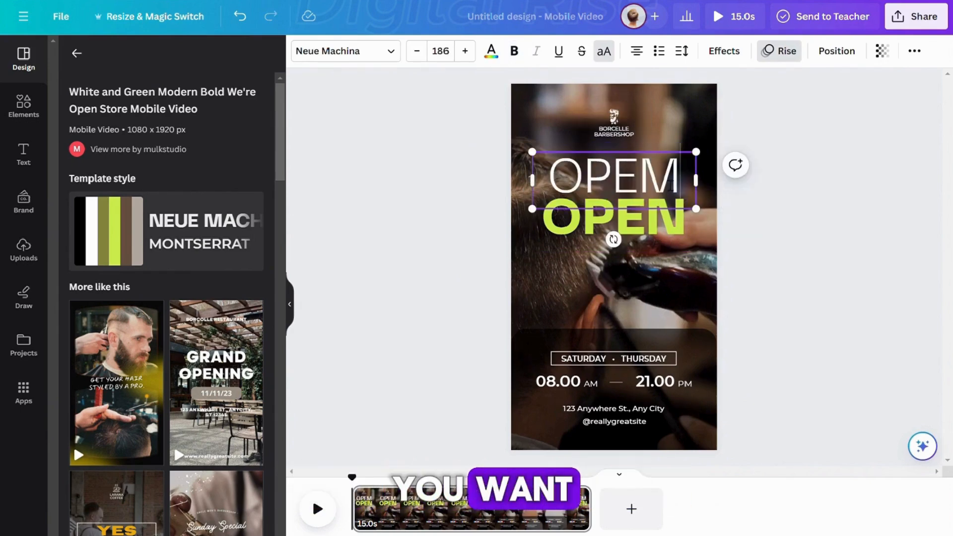
{"action": "type", "text": "ING"}
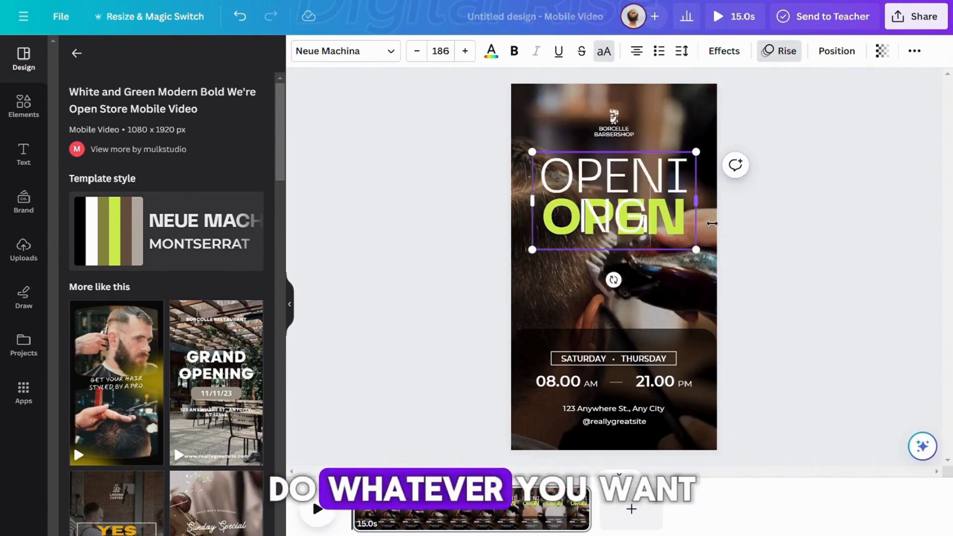
Step: Set the font size of the "OPENING" heading to 99
{"action": "left_click", "coordinate": [453, 65]}
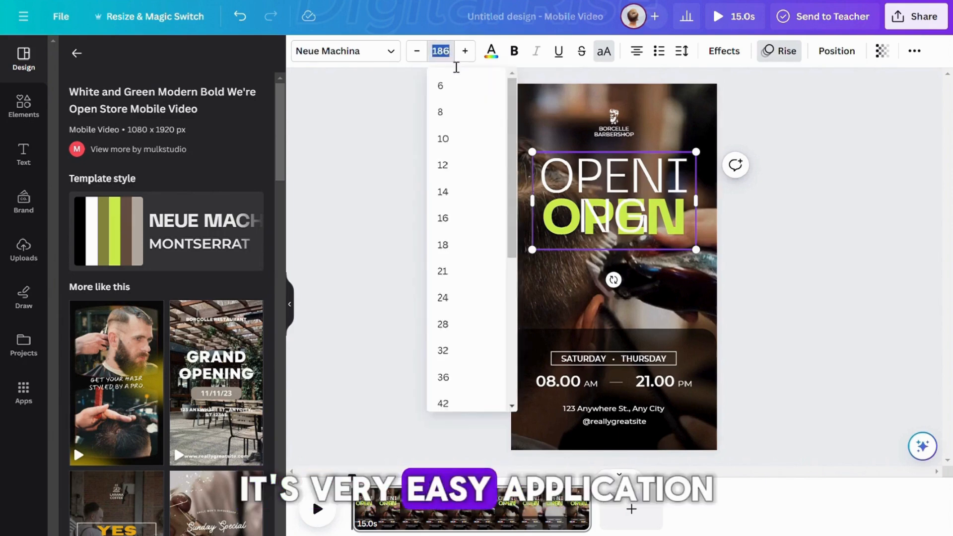
{"action": "type", "text": "99"}
{"action": "key", "text": "Return"}
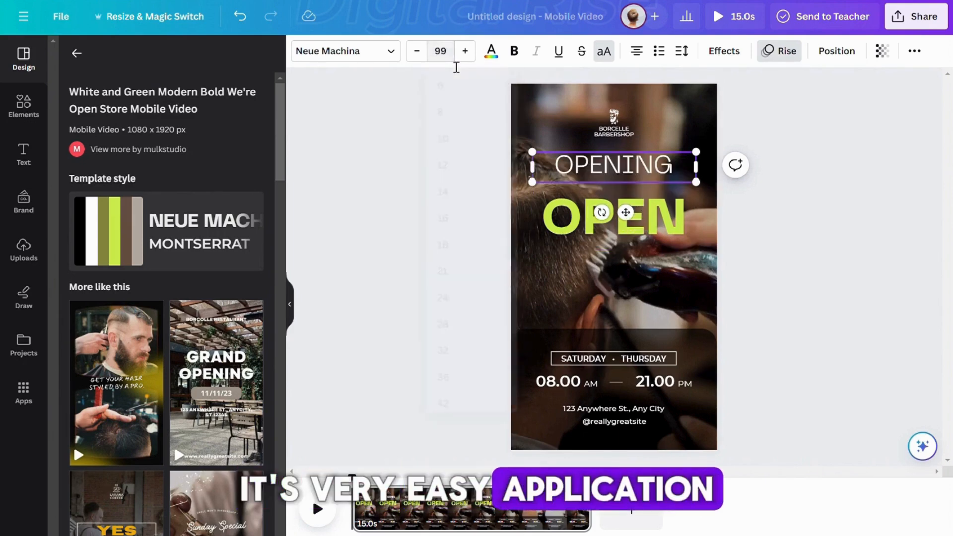
Step: Replace the green "OPEN" heading text with "SOON"
{"action": "left_click", "coordinate": [630, 228]}
{"action": "double_click", "coordinate": [636, 231]}
{"action": "type", "text": "SOON"}
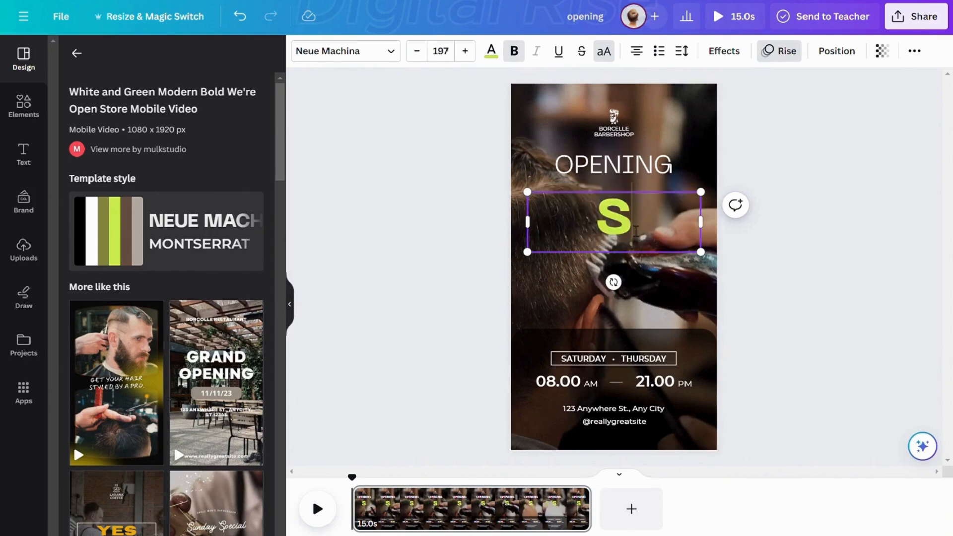
{"action": "left_click", "coordinate": [426, 168]}
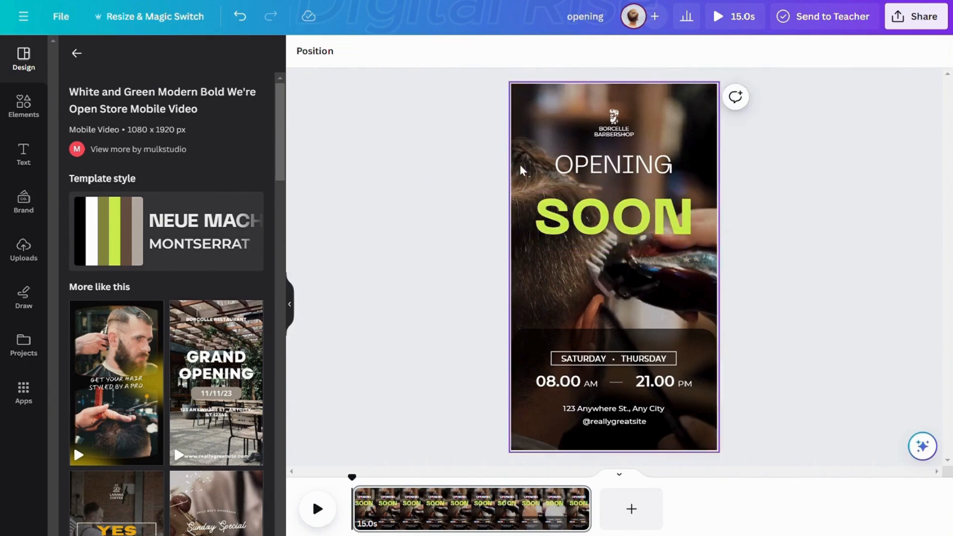
Step: Delete the opening and closing times, 08.00 and 21.00, along with their AM and PM labels
{"action": "left_click", "coordinate": [565, 385]}
{"action": "key", "text": "Delete"}
{"action": "left_click", "coordinate": [593, 385]}
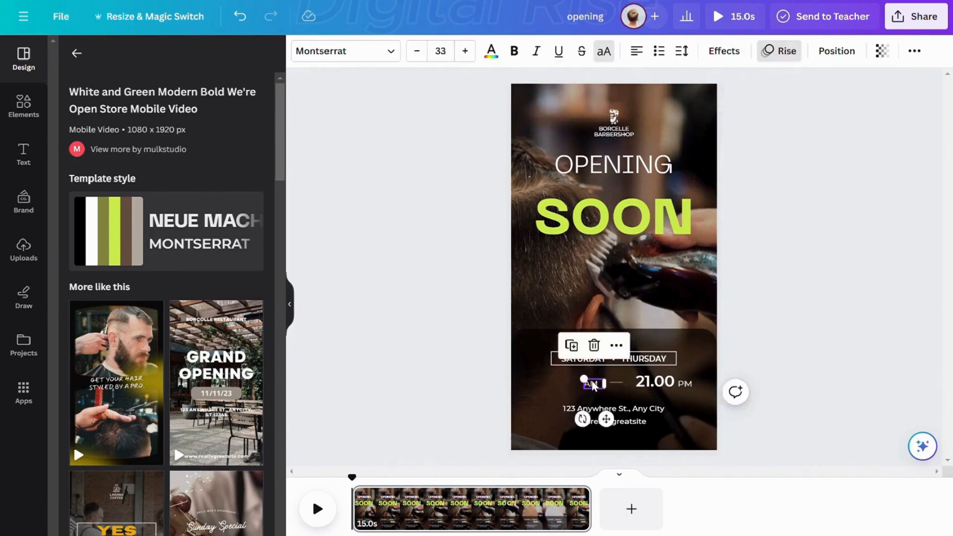
{"action": "key", "text": "Delete"}
{"action": "left_click", "coordinate": [647, 380]}
{"action": "key", "text": "Delete"}
{"action": "left_click", "coordinate": [680, 386]}
{"action": "key", "text": "Delete"}
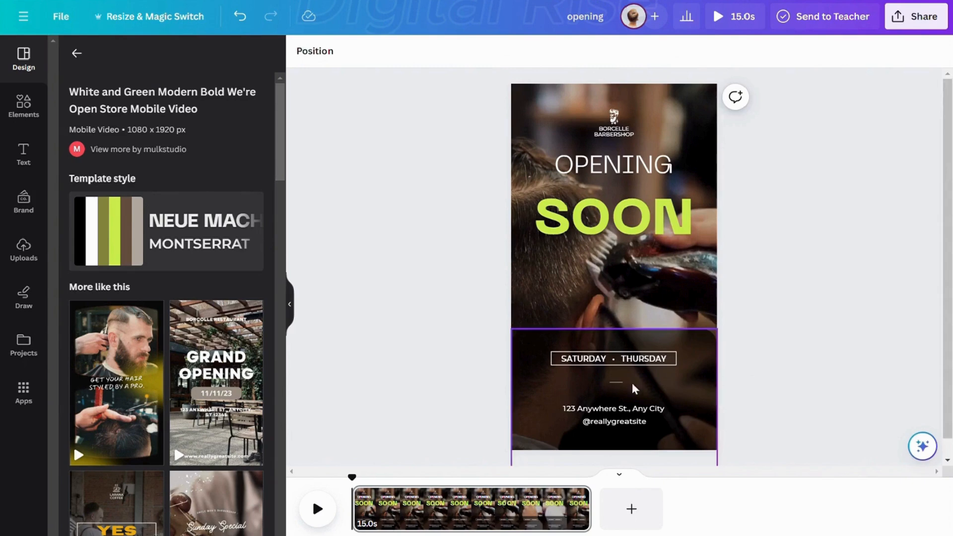
Step: Delete the short dash between the times and the "SATURDAY - THURSDAY" text, leaving its outlined box on the page
{"action": "left_click", "coordinate": [616, 382]}
{"action": "key", "text": "Delete"}
{"action": "left_click", "coordinate": [617, 359]}
{"action": "key", "text": "Delete"}
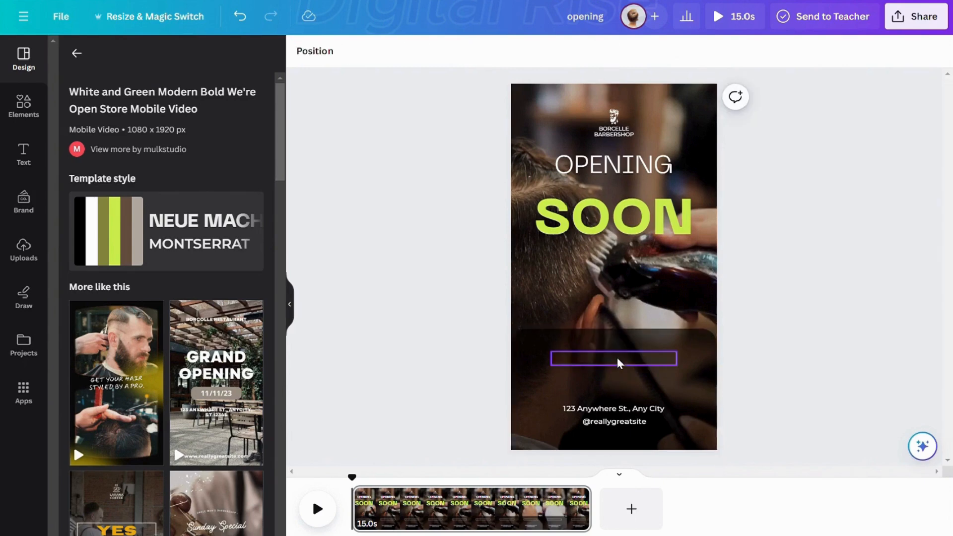
{"action": "left_click", "coordinate": [622, 359]}
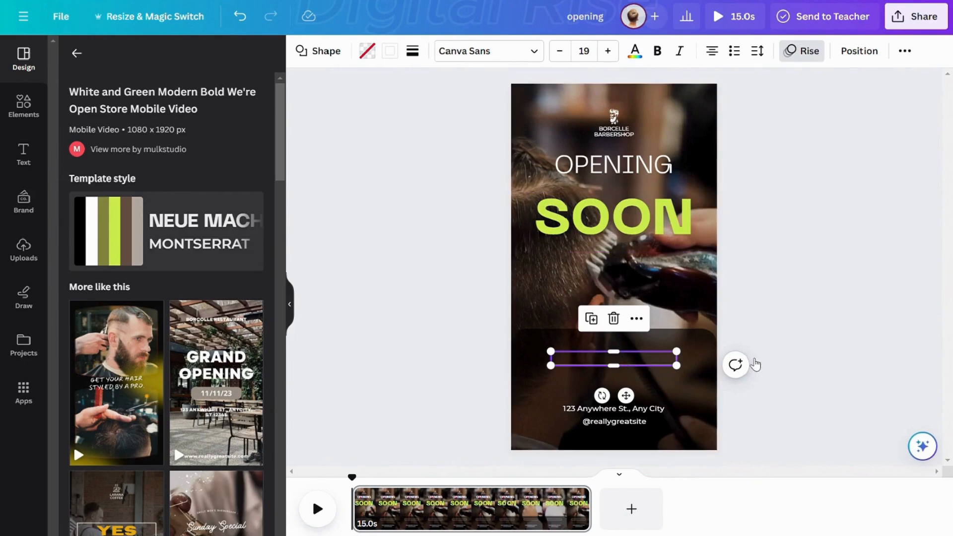
{"action": "left_click", "coordinate": [809, 333]}
Step: Move the "SOON" heading down the page and place the "OPENING" heading directly above it
{"action": "left_click", "coordinate": [631, 235]}
{"action": "left_click_drag", "start_coordinate": [631, 235], "coordinate": [634, 267]}
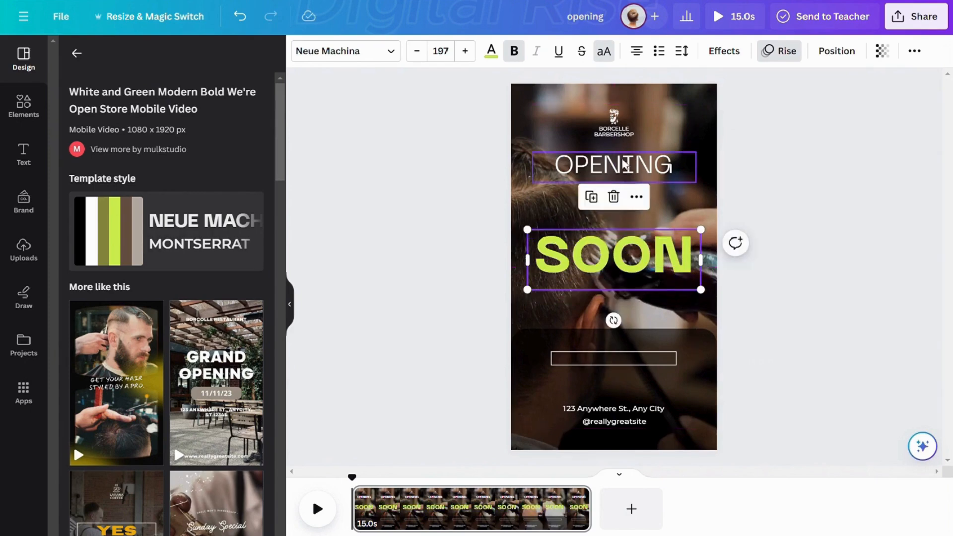
{"action": "left_click", "coordinate": [624, 165]}
{"action": "left_click_drag", "start_coordinate": [624, 165], "coordinate": [631, 221]}
Step: Enlarge the "BORCELLE BARBERSHOP" text to size 55 and refit it on two lines, centred on the page
{"action": "left_click", "coordinate": [627, 135]}
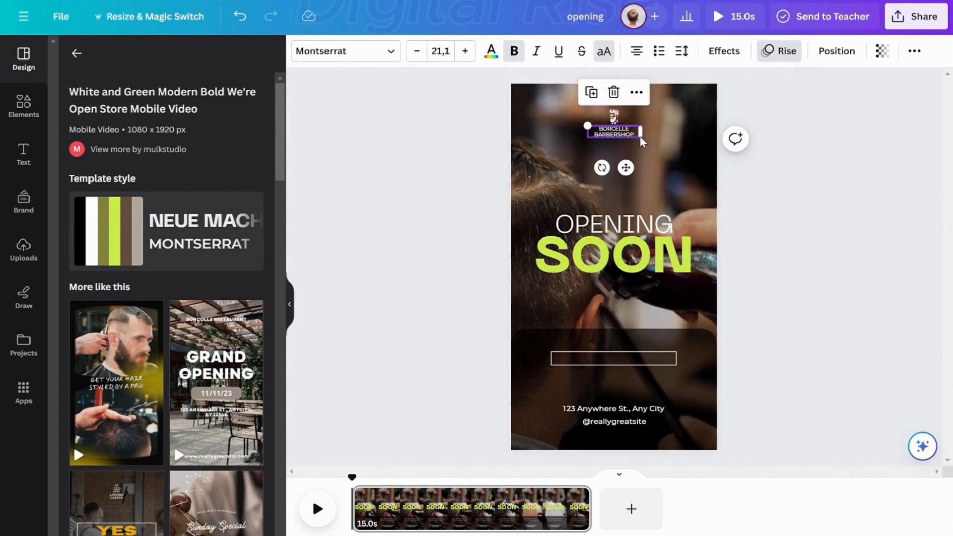
{"action": "left_click", "coordinate": [444, 57]}
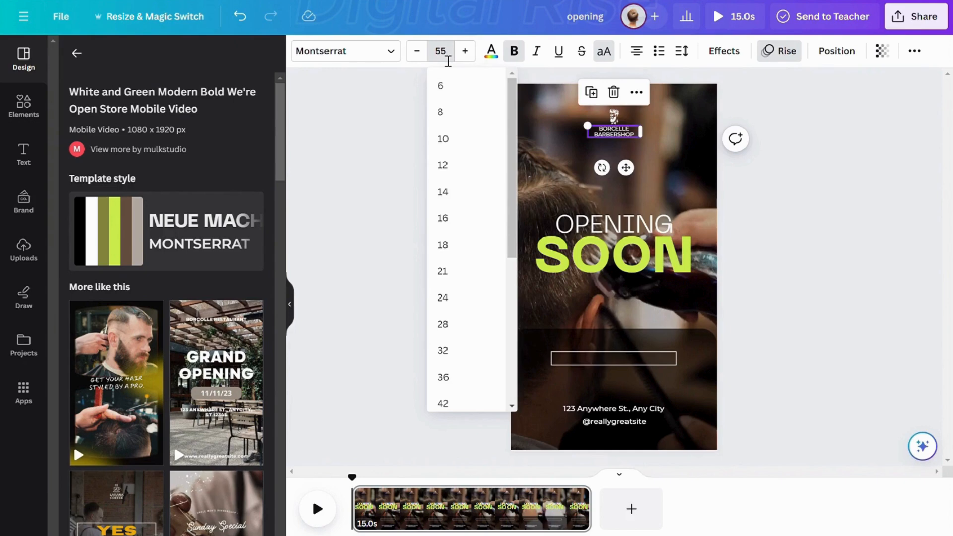
{"action": "key", "text": "Return"}
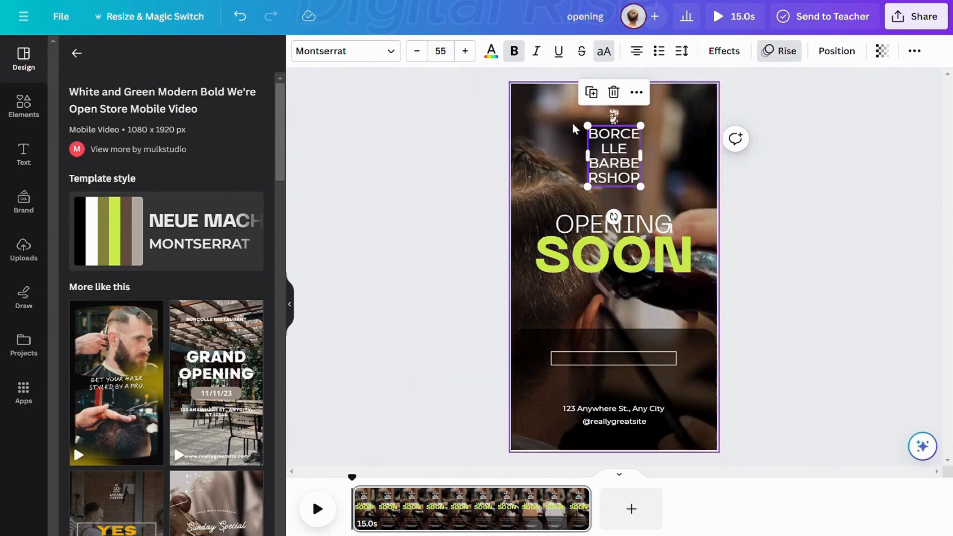
{"action": "left_click_drag", "start_coordinate": [650, 167], "coordinate": [704, 167]}
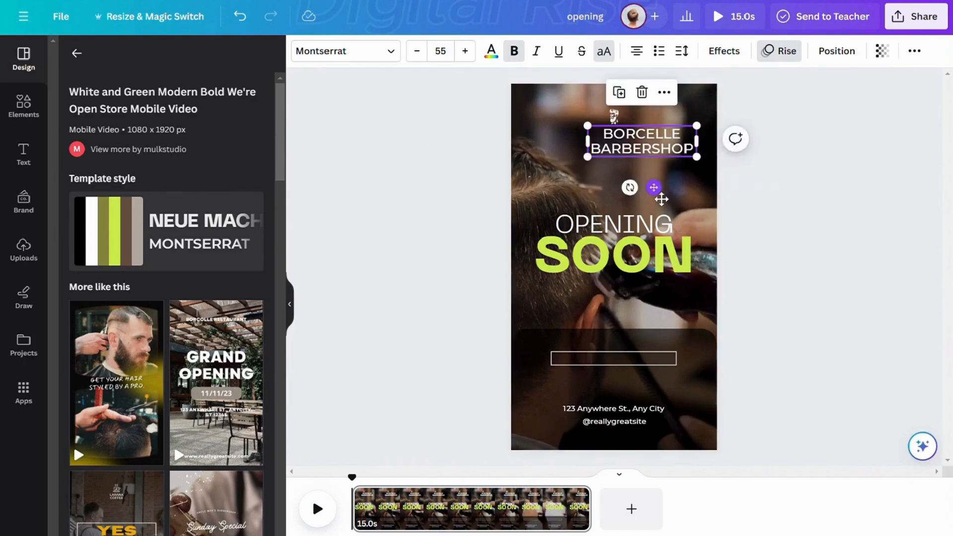
{"action": "left_click_drag", "start_coordinate": [660, 196], "coordinate": [645, 198]}
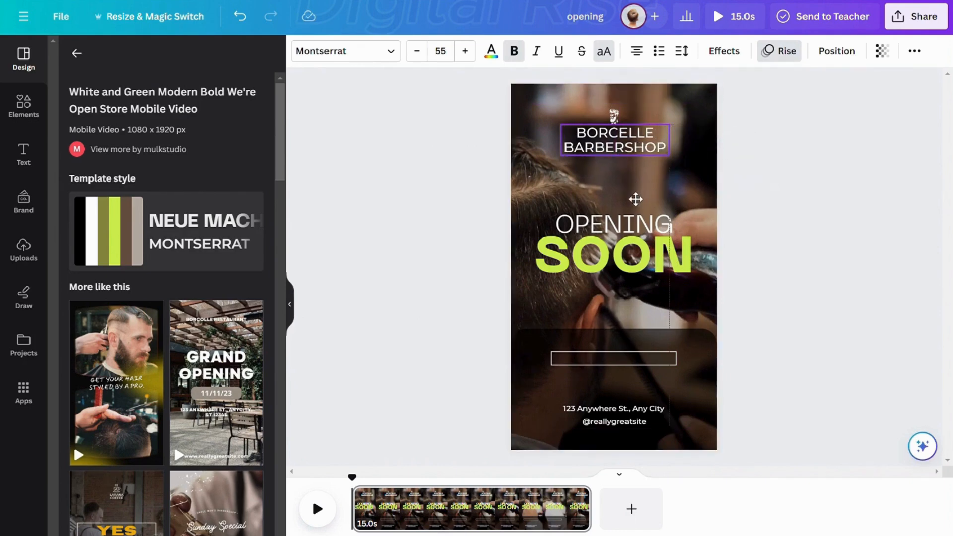
Step: Delete the small logo above the barbershop name and search the elements library for "barber logo"
{"action": "left_click", "coordinate": [618, 118]}
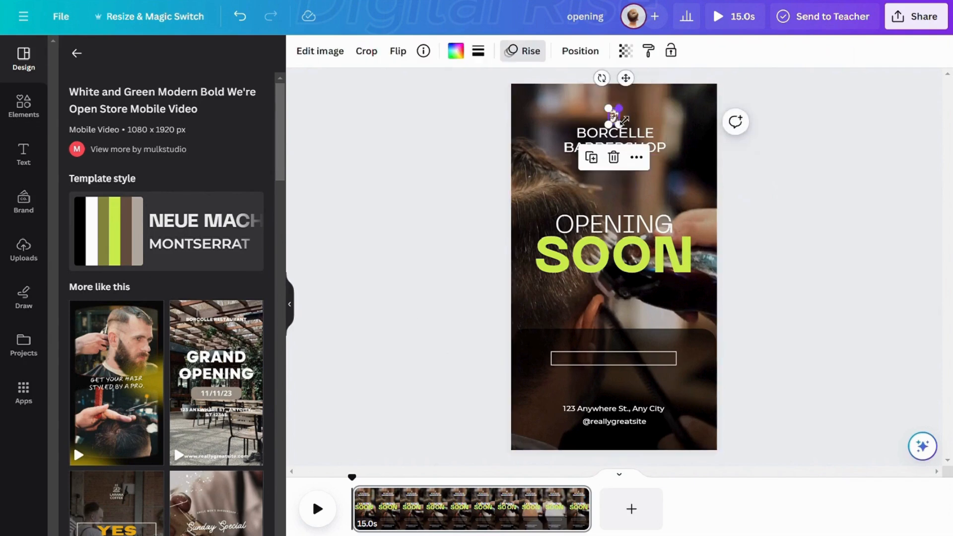
{"action": "key", "text": "Delete"}
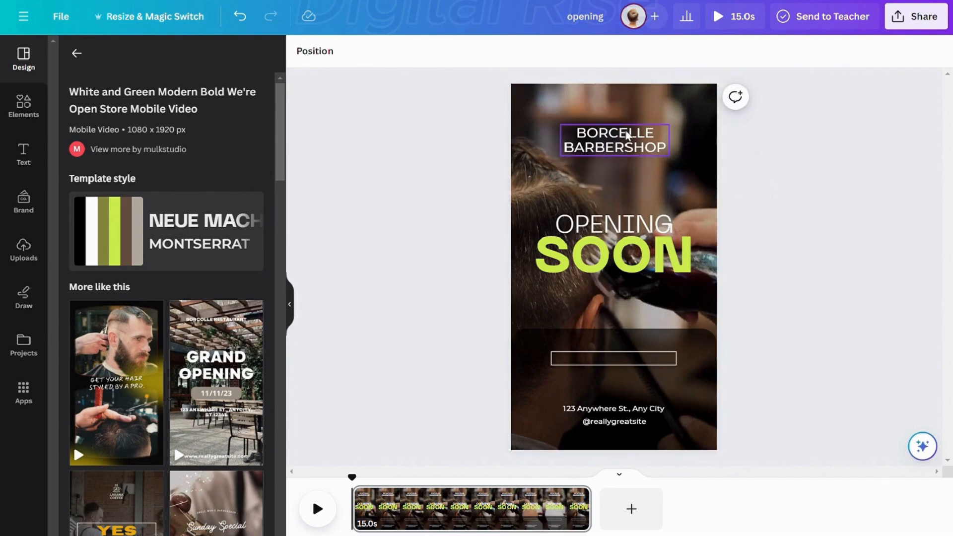
{"action": "left_click", "coordinate": [37, 120]}
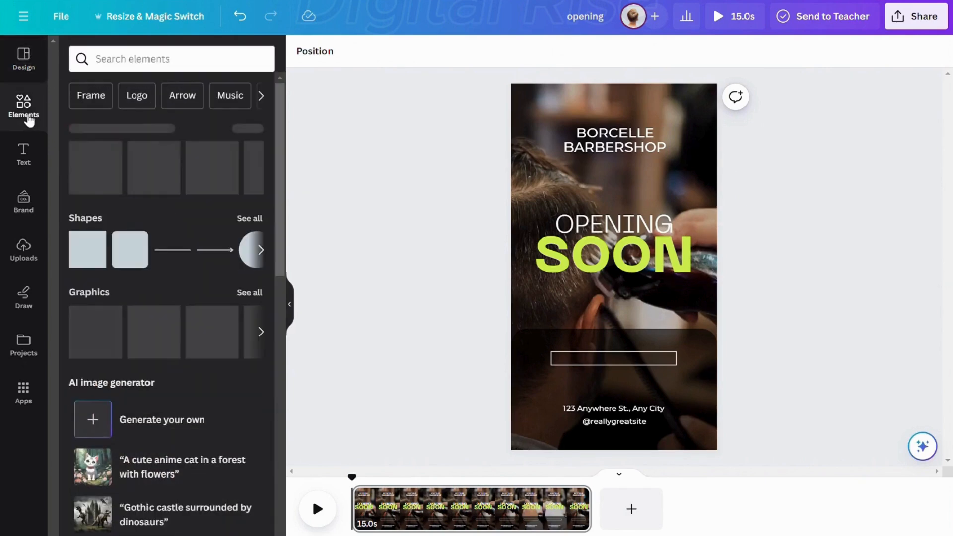
{"action": "left_click", "coordinate": [138, 104]}
{"action": "left_click", "coordinate": [145, 64]}
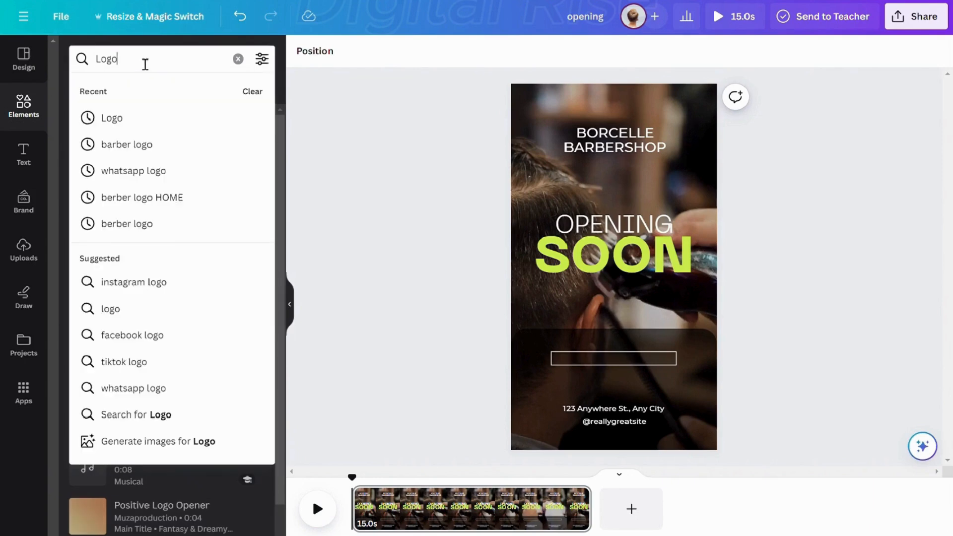
{"action": "left_click", "coordinate": [155, 144]}
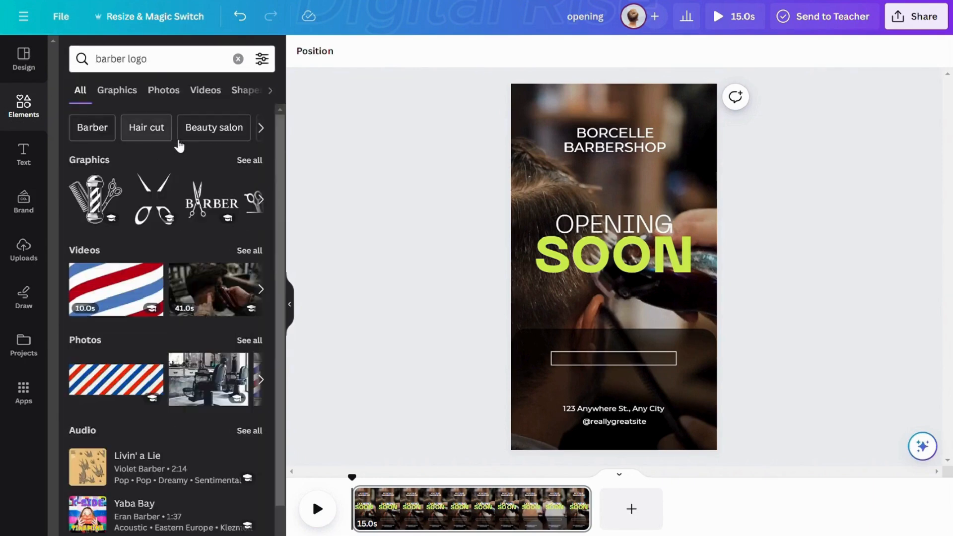
Step: Add the scissors-and-clipper graphic from the barber logo graphics results and move it up over the barbershop name
{"action": "left_click", "coordinate": [127, 99]}
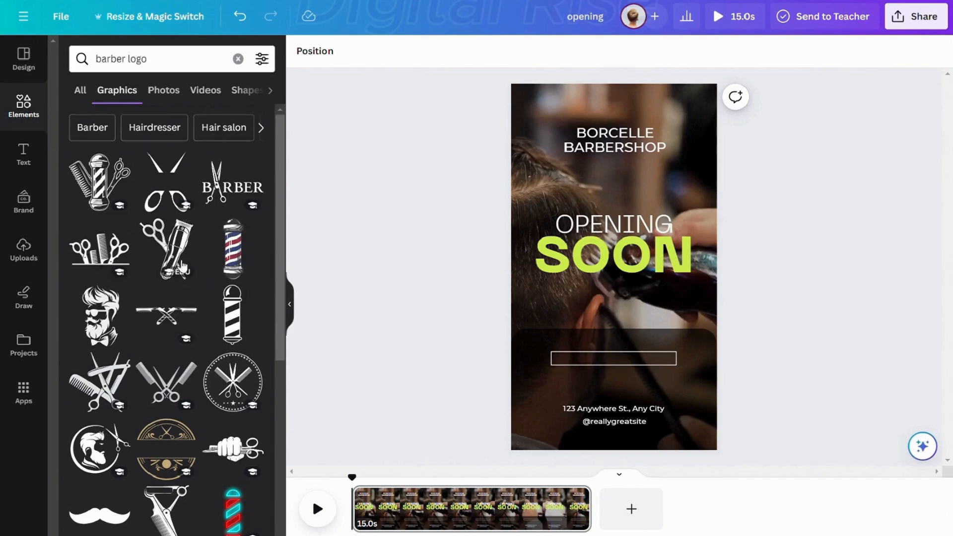
{"action": "scroll", "coordinate": [134, 360], "scroll_direction": "down", "scroll_amount": 10}
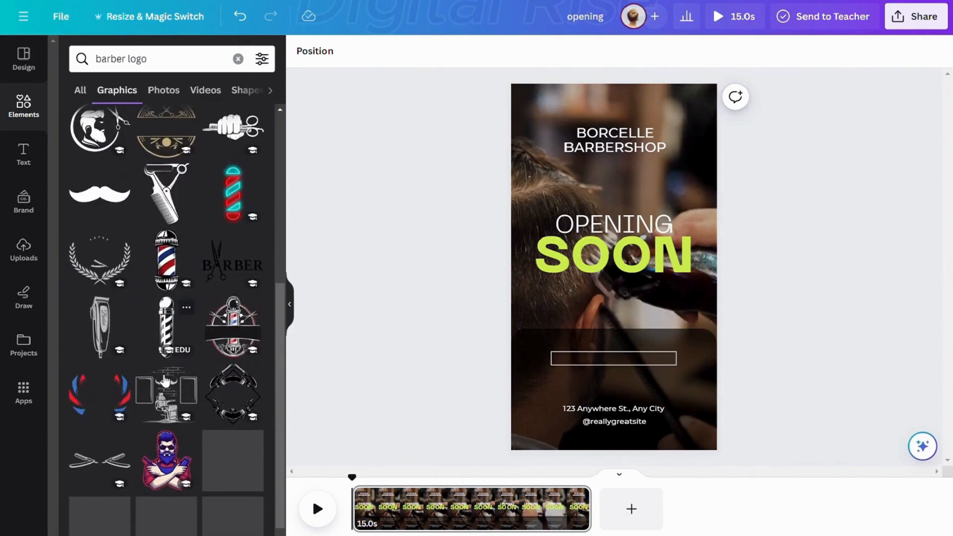
{"action": "scroll", "coordinate": [160, 371], "scroll_direction": "up", "scroll_amount": 10}
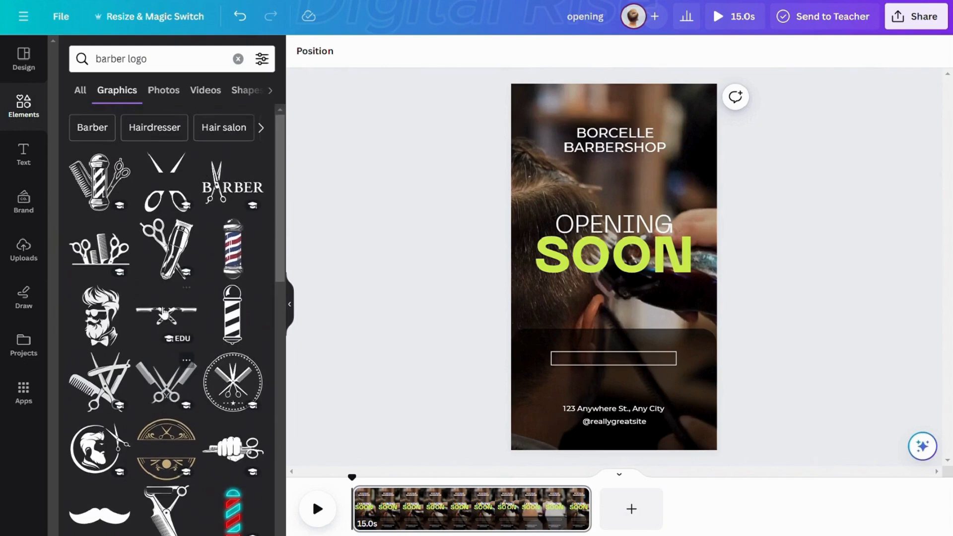
{"action": "left_click", "coordinate": [173, 270]}
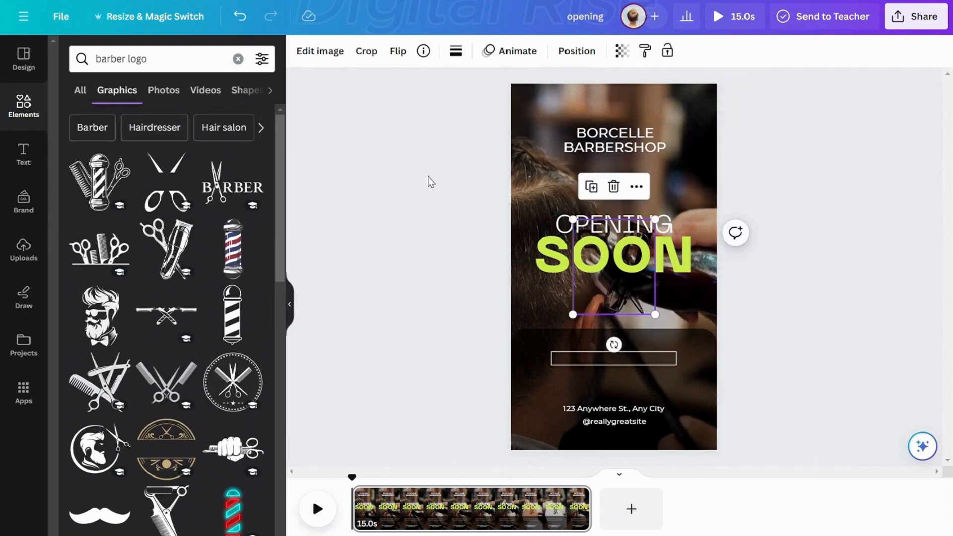
{"action": "left_click_drag", "start_coordinate": [576, 251], "coordinate": [612, 168]}
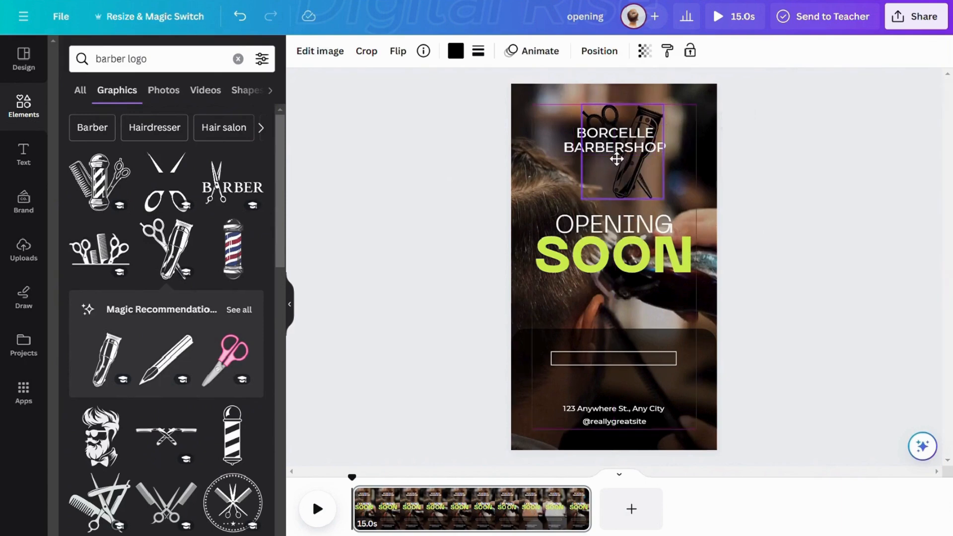
{"action": "left_click", "coordinate": [433, 179]}
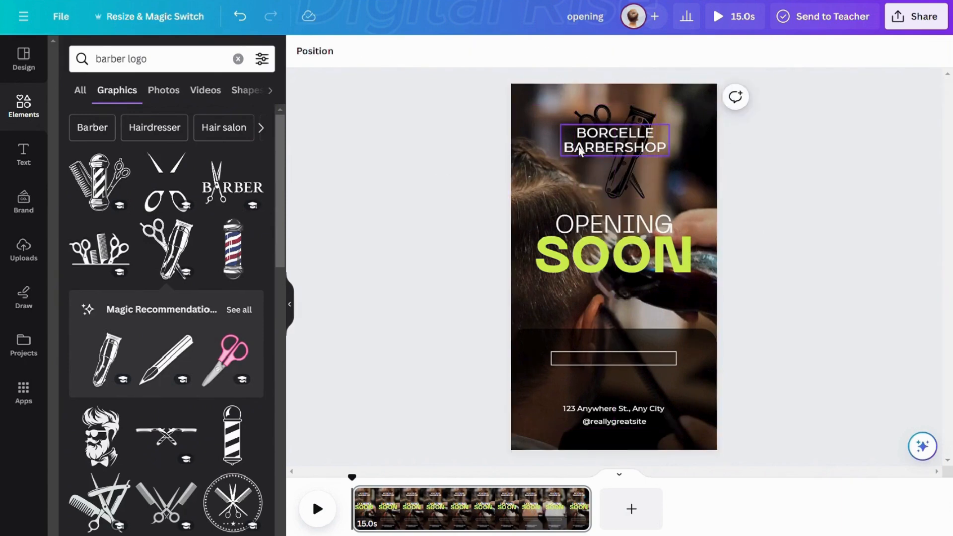
Step: Shrink the scissors-and-clipper logo, centre it near the page's upper edge, and move the "BORCELLE BARBERSHOP" text down to sit just below it
{"action": "left_click_drag", "start_coordinate": [579, 146], "coordinate": [592, 155]}
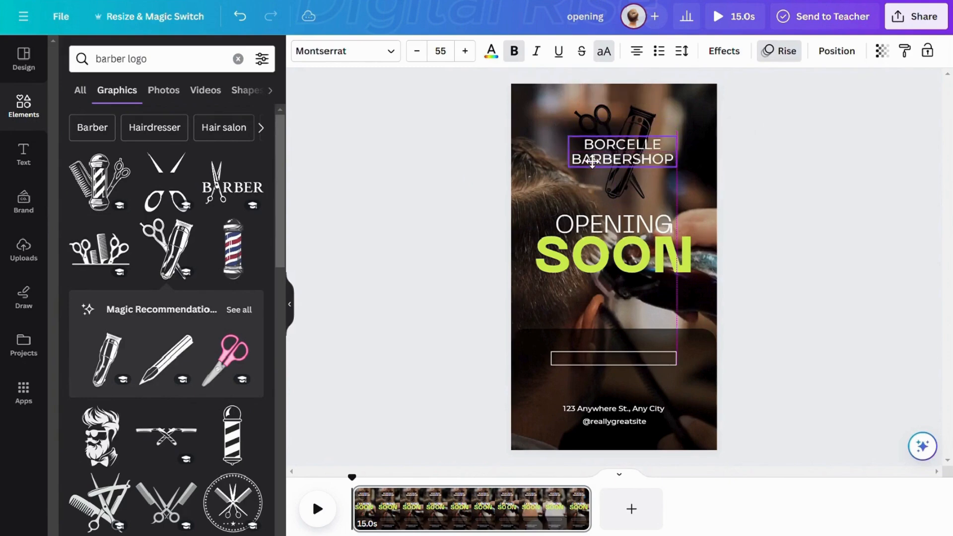
{"action": "mouse_move", "coordinate": [592, 159]}
{"action": "left_mouse_down"}
{"action": "mouse_move", "coordinate": [590, 201]}
{"action": "mouse_move", "coordinate": [595, 168]}
{"action": "left_mouse_up"}
{"action": "left_click", "coordinate": [619, 180]}
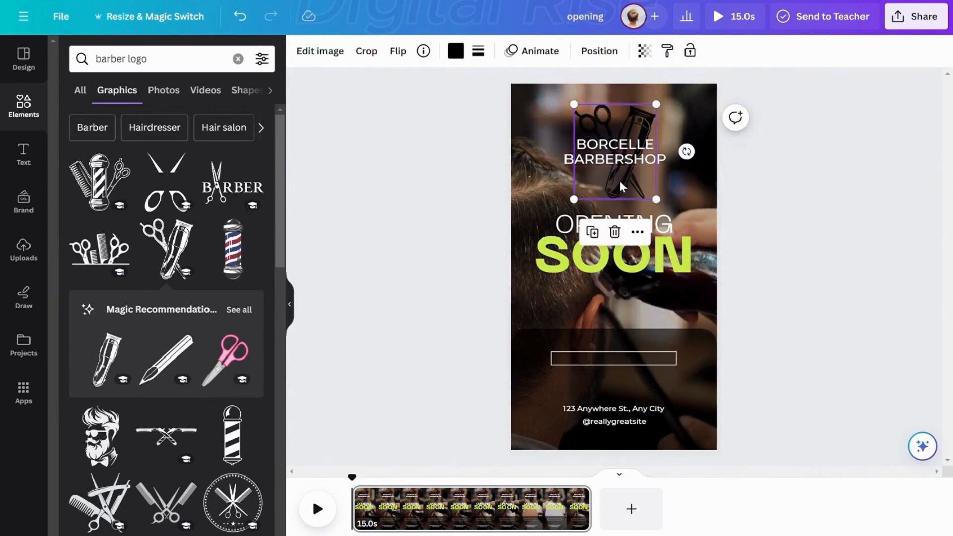
{"action": "left_click", "coordinate": [656, 198]}
{"action": "left_click", "coordinate": [647, 190]}
{"action": "left_click_drag", "start_coordinate": [657, 200], "coordinate": [609, 116]}
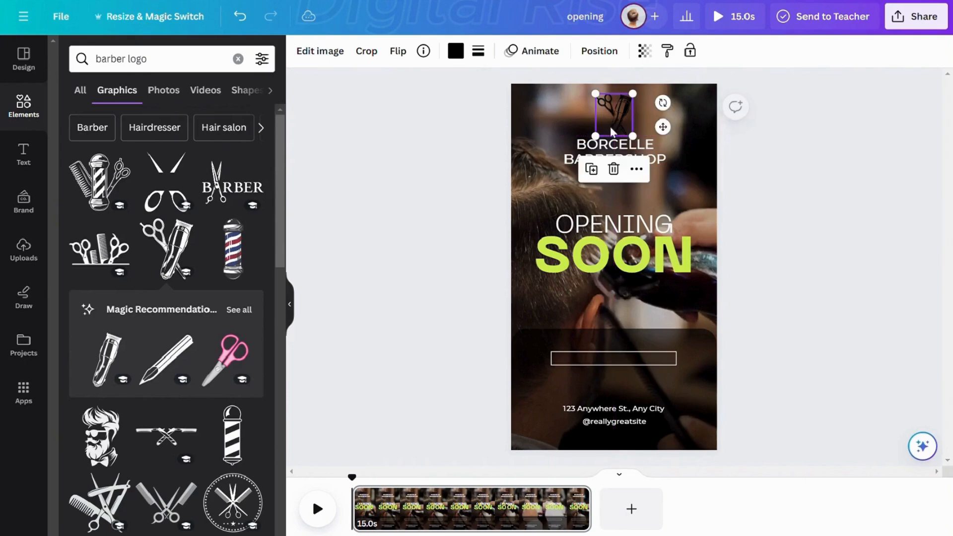
{"action": "left_click", "coordinate": [708, 173]}
{"action": "left_click_drag", "start_coordinate": [641, 155], "coordinate": [642, 160]}
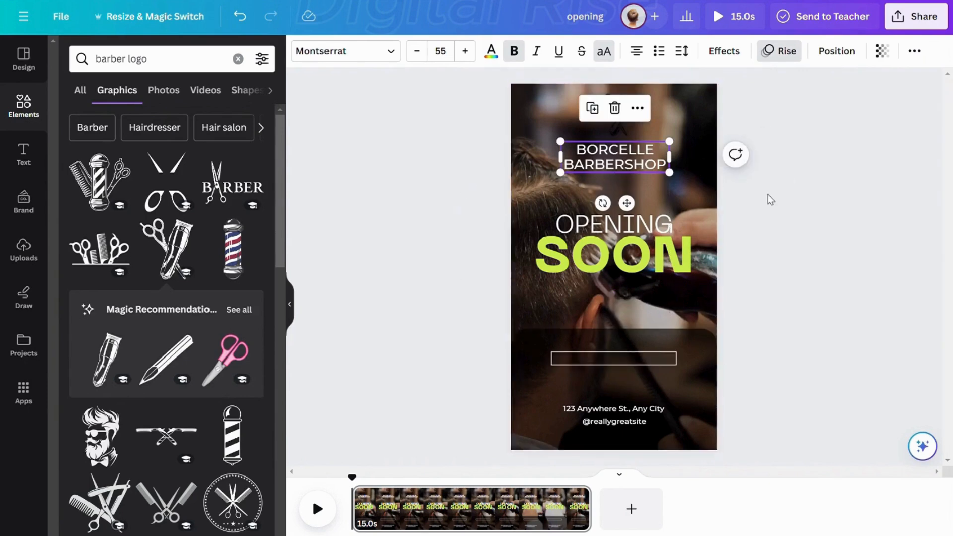
Step: Delete the empty outlined box, then enlarge the grouped address and handle text to about size 40.7 and centre it in the dark panel
{"action": "left_click", "coordinate": [658, 357]}
{"action": "key", "text": "Delete"}
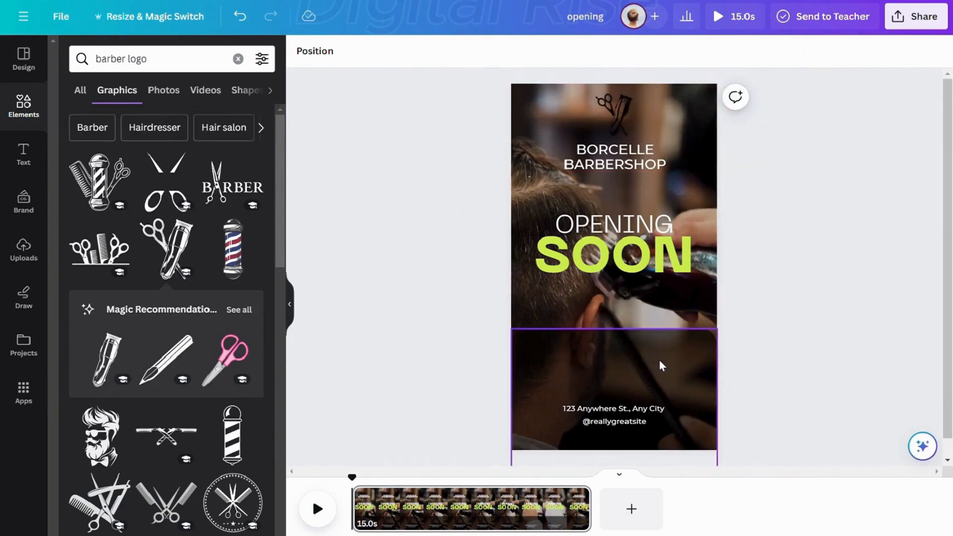
{"action": "left_click", "coordinate": [635, 414]}
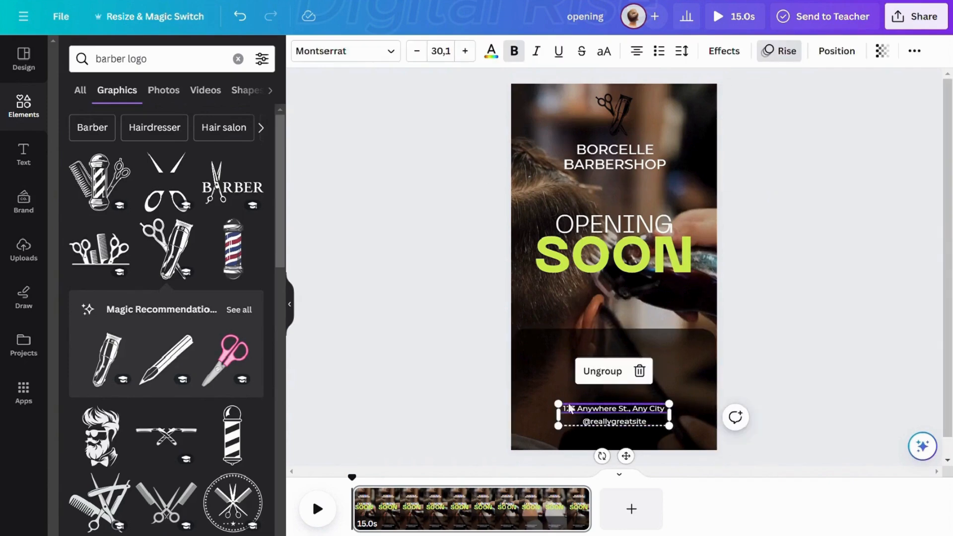
{"action": "left_click_drag", "start_coordinate": [559, 405], "coordinate": [520, 396]}
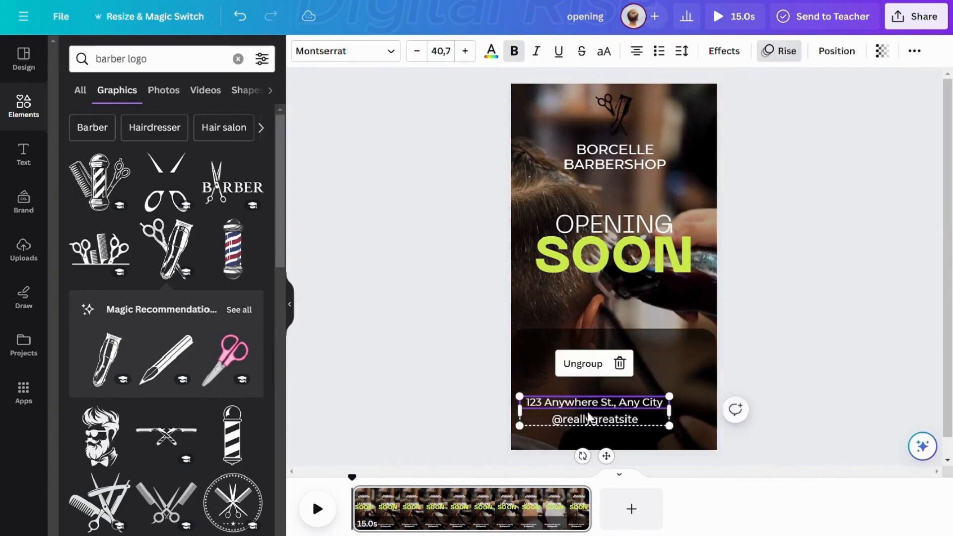
{"action": "left_click_drag", "start_coordinate": [613, 461], "coordinate": [632, 443]}
{"action": "left_click", "coordinate": [394, 308]}
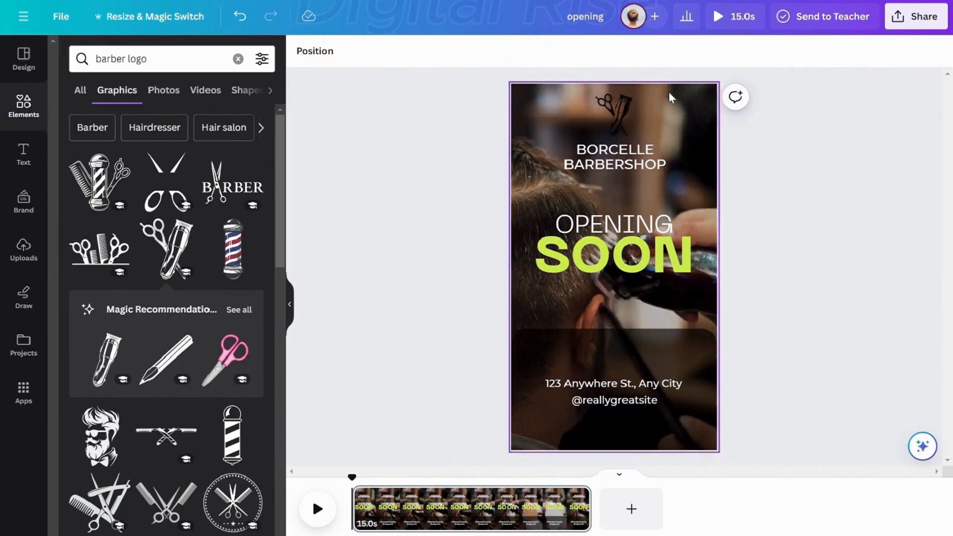
Step: Apply the Splice text effect to the "OPENING" heading and the Neon effect to the "SOON" heading
{"action": "left_click", "coordinate": [566, 219]}
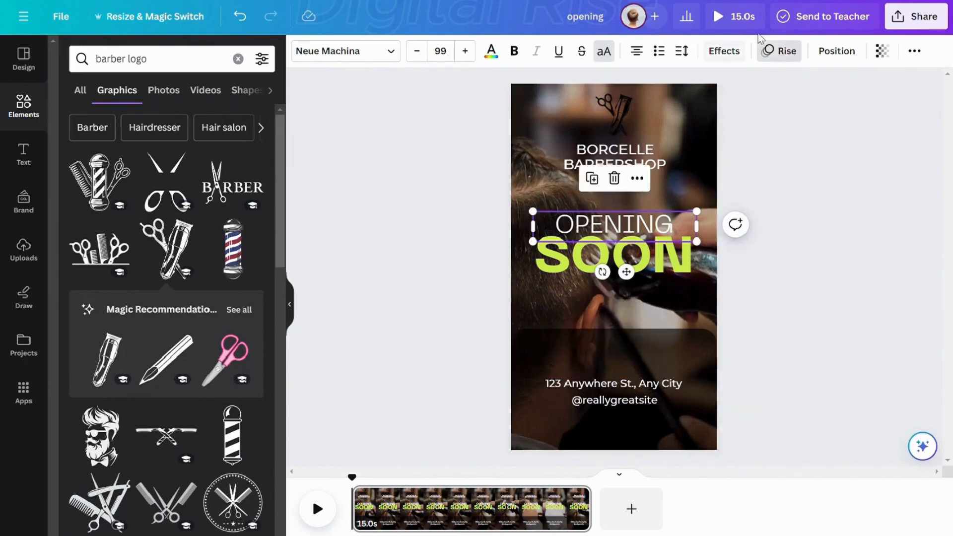
{"action": "left_click", "coordinate": [726, 54]}
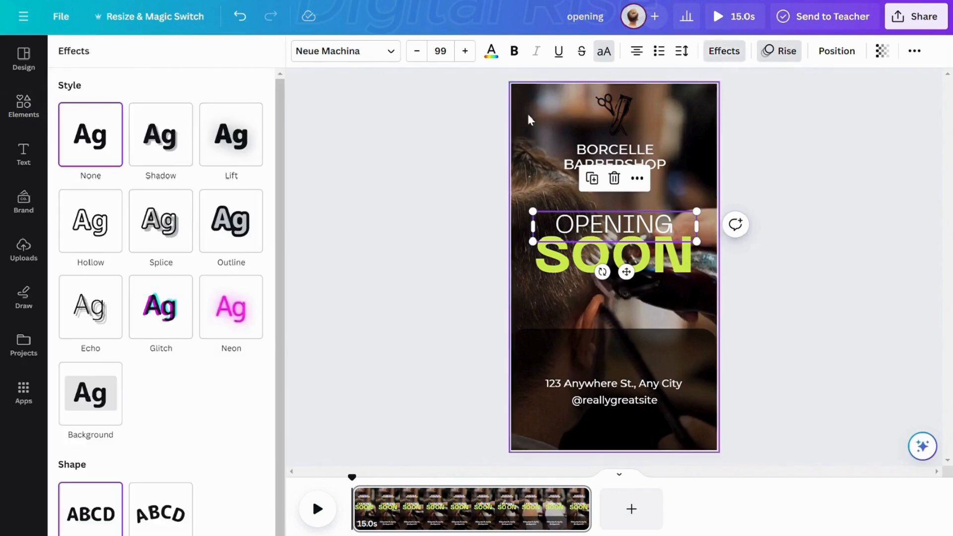
{"action": "left_click", "coordinate": [223, 226]}
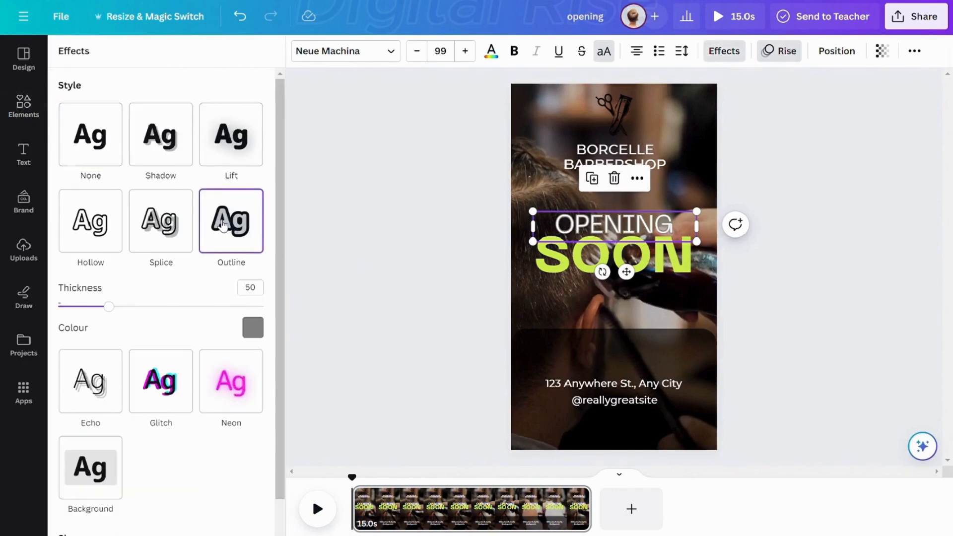
{"action": "left_click", "coordinate": [182, 226]}
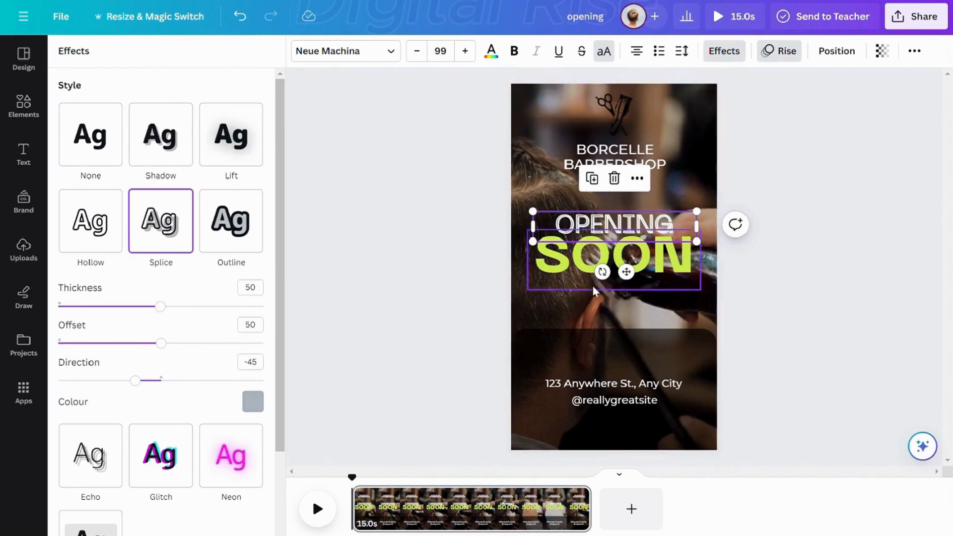
{"action": "left_click", "coordinate": [577, 254]}
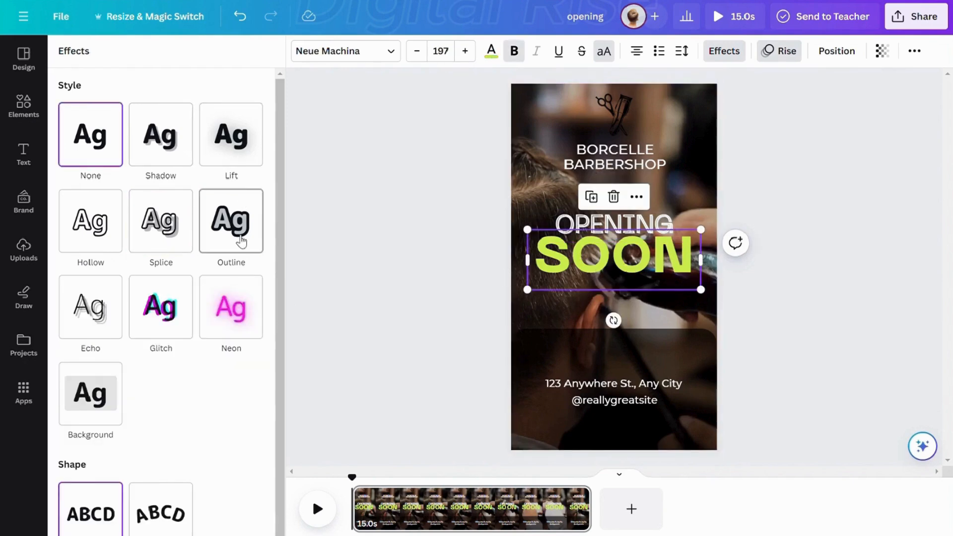
{"action": "left_click", "coordinate": [243, 315]}
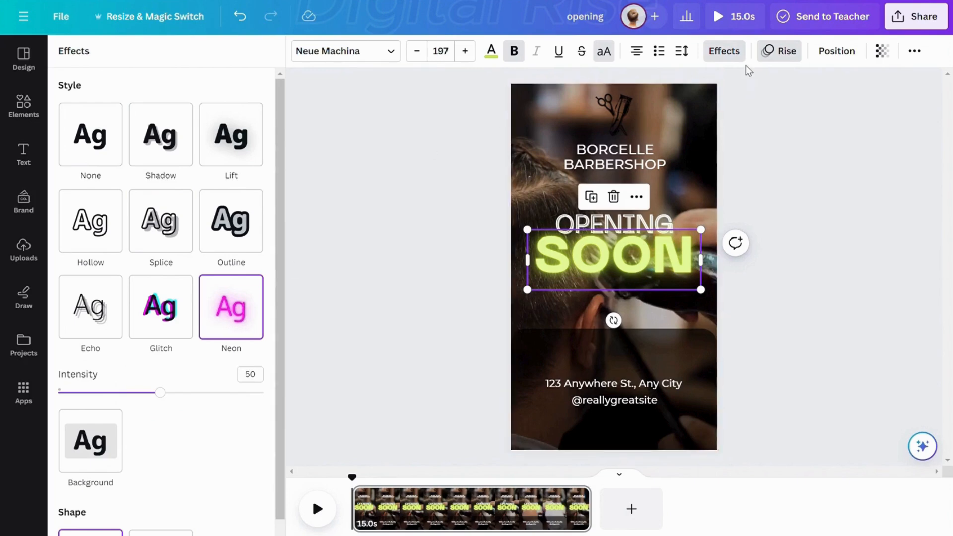
Step: Review the text animation options for the "SOON" heading and preview the whole video
{"action": "left_click", "coordinate": [766, 53]}
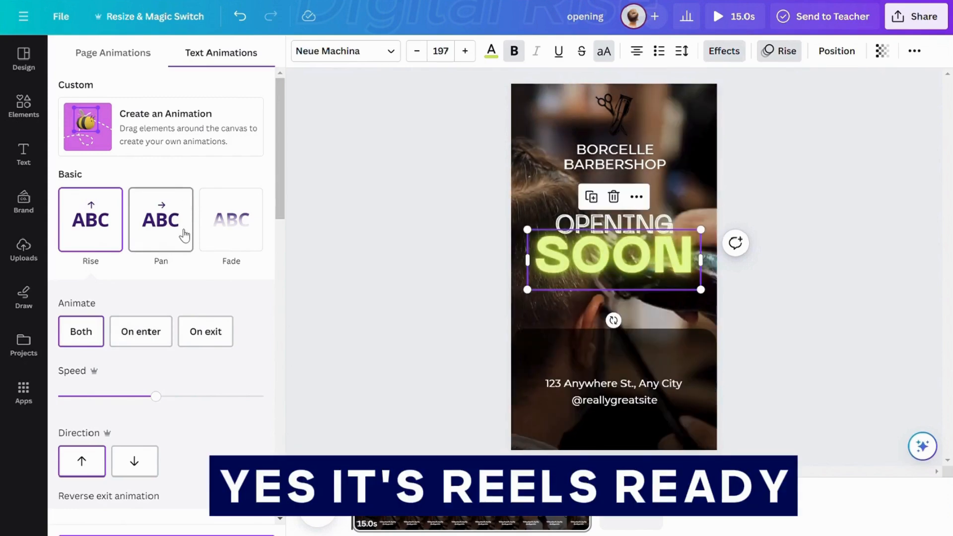
{"action": "scroll", "coordinate": [171, 302], "scroll_direction": "down", "scroll_amount": 2}
{"action": "scroll", "coordinate": [172, 302], "scroll_direction": "up", "scroll_amount": 2}
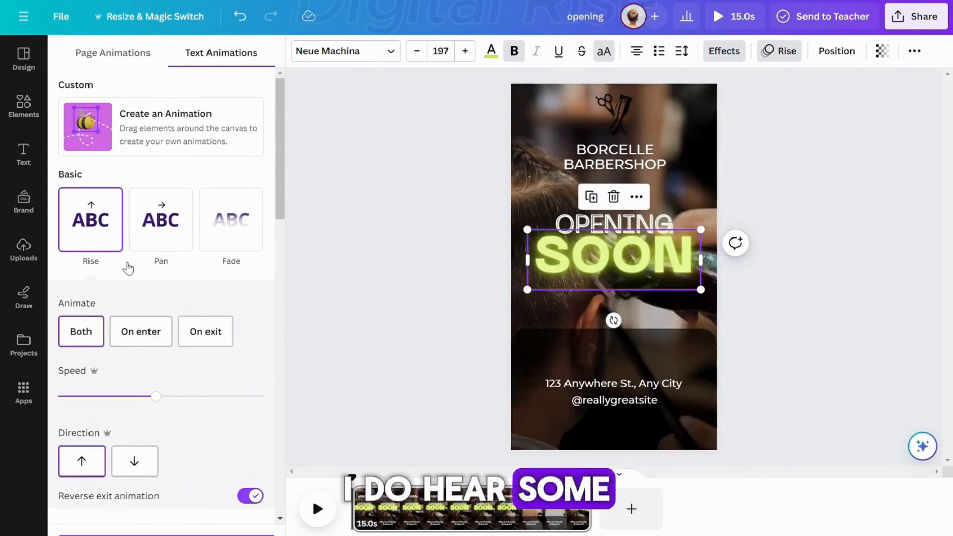
{"action": "left_click", "coordinate": [717, 18]}
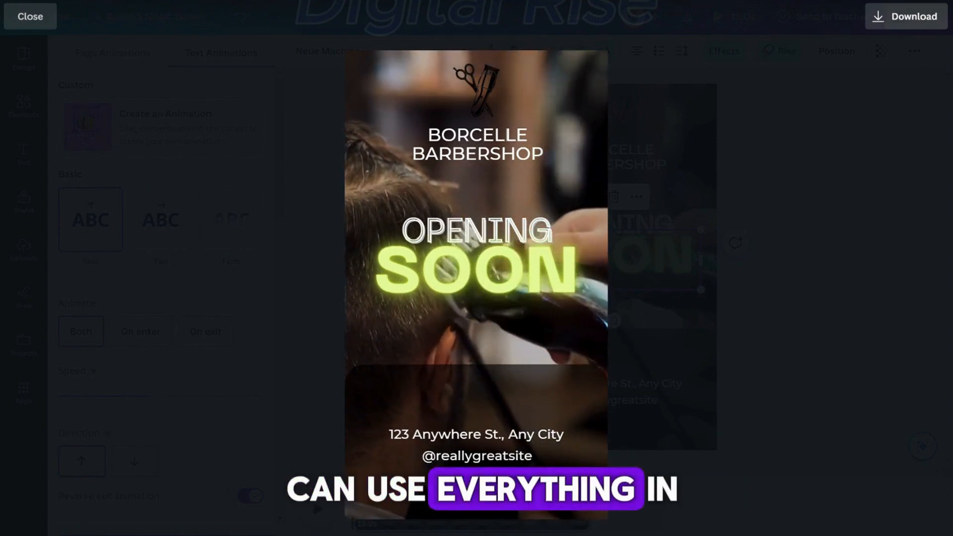
{"action": "left_click", "coordinate": [51, 17]}
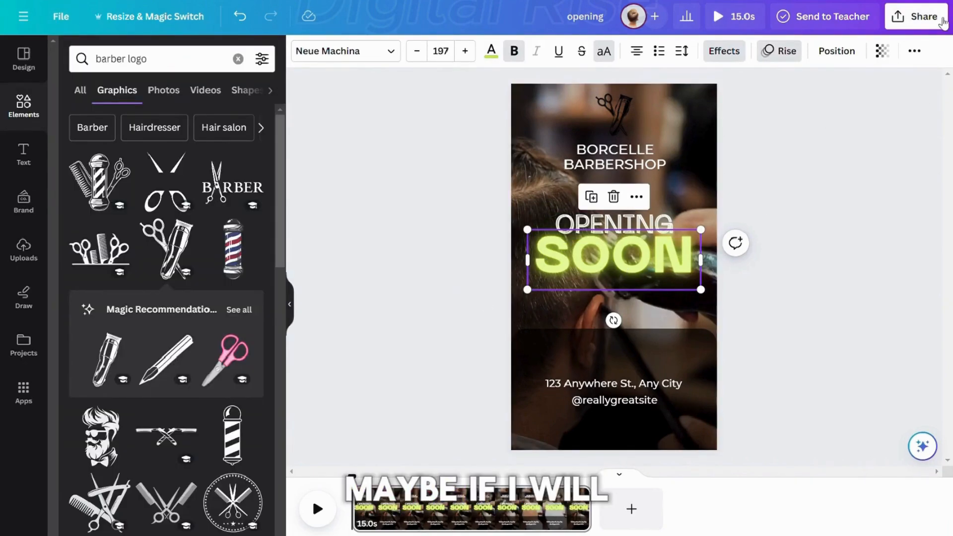
Step: Download the finished design as an MP4 video at 1080p (HD) quality
{"action": "left_click", "coordinate": [923, 17]}
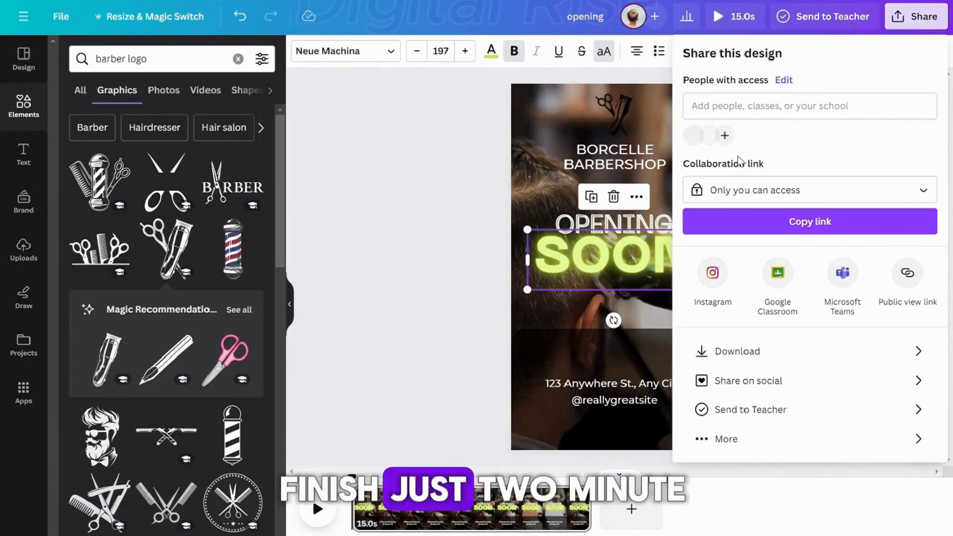
{"action": "left_click", "coordinate": [729, 350]}
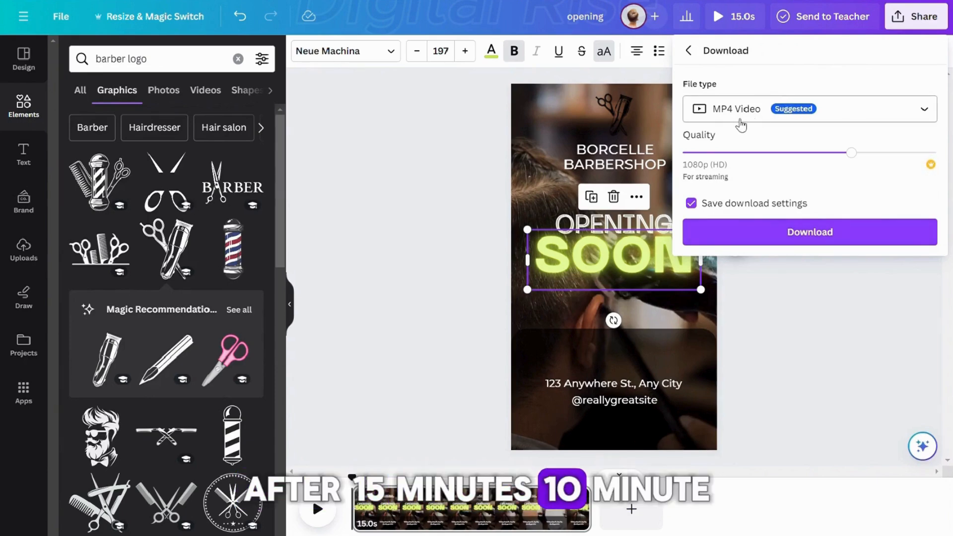
{"action": "left_click", "coordinate": [907, 114]}
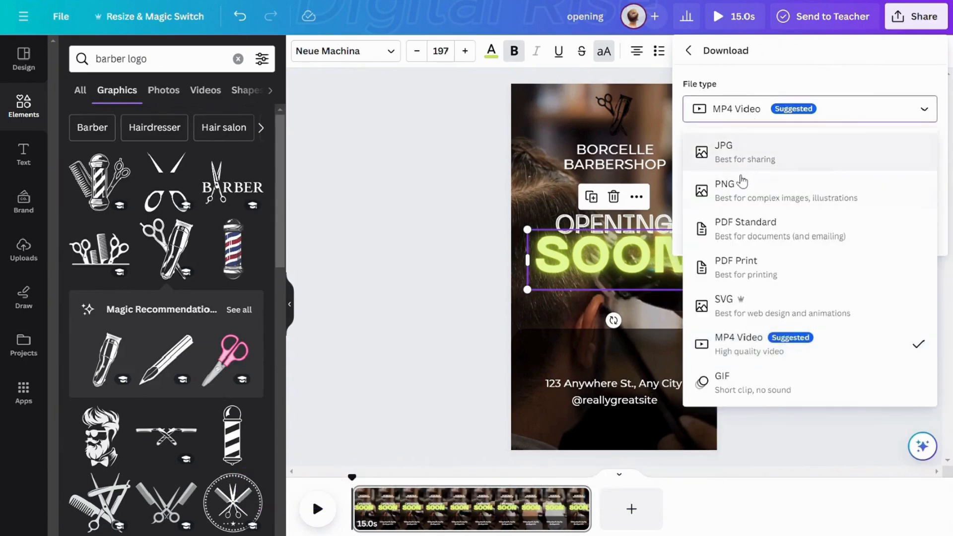
{"action": "left_click", "coordinate": [930, 112]}
{"action": "left_click", "coordinate": [788, 232]}
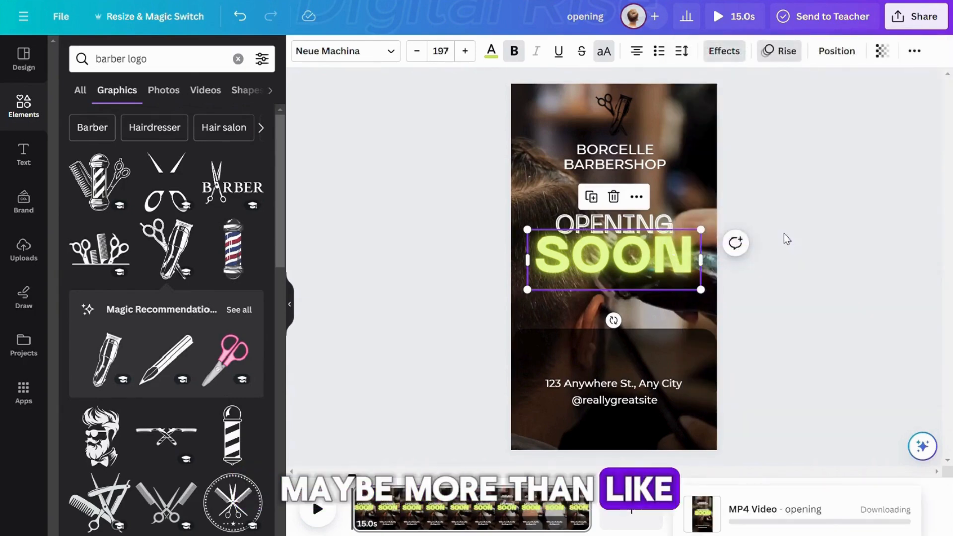